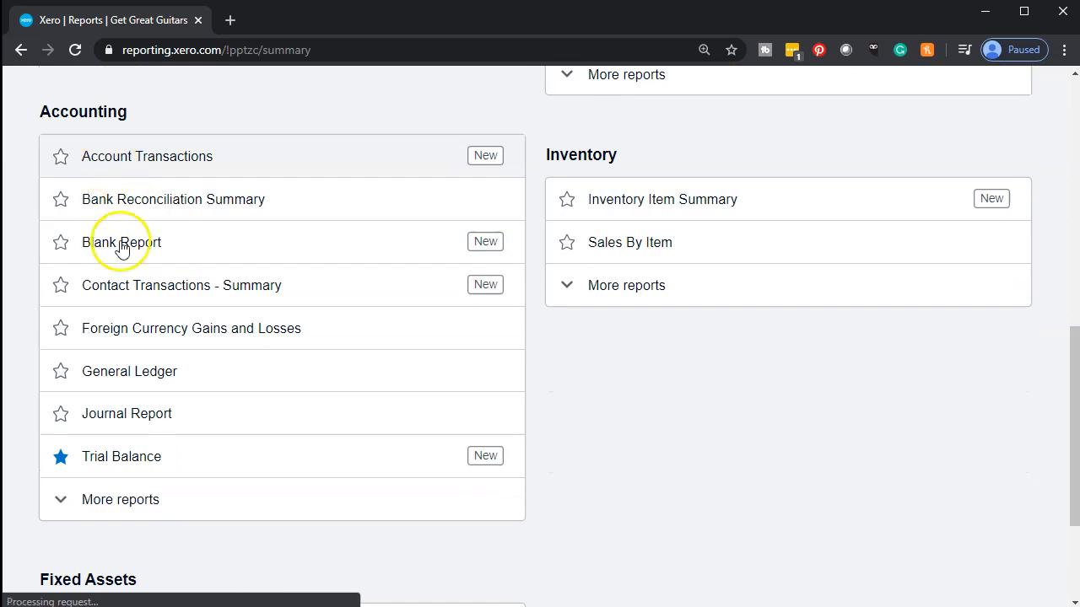
Step: Open the Trial Balance report from the Accounting reports and duplicate its browser tab
left_click(137, 463)
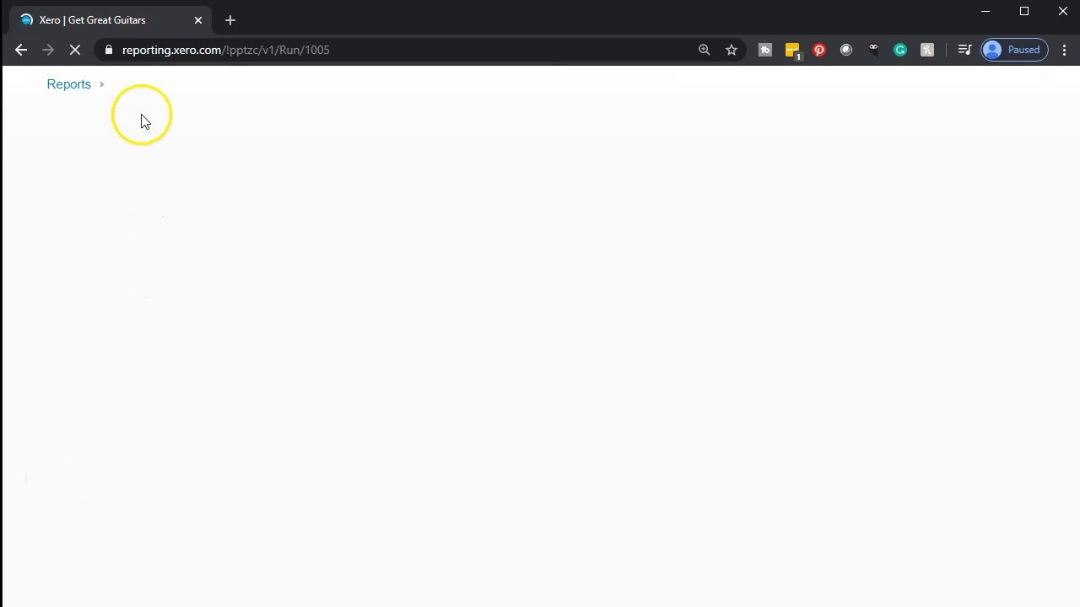
right_click(143, 22)
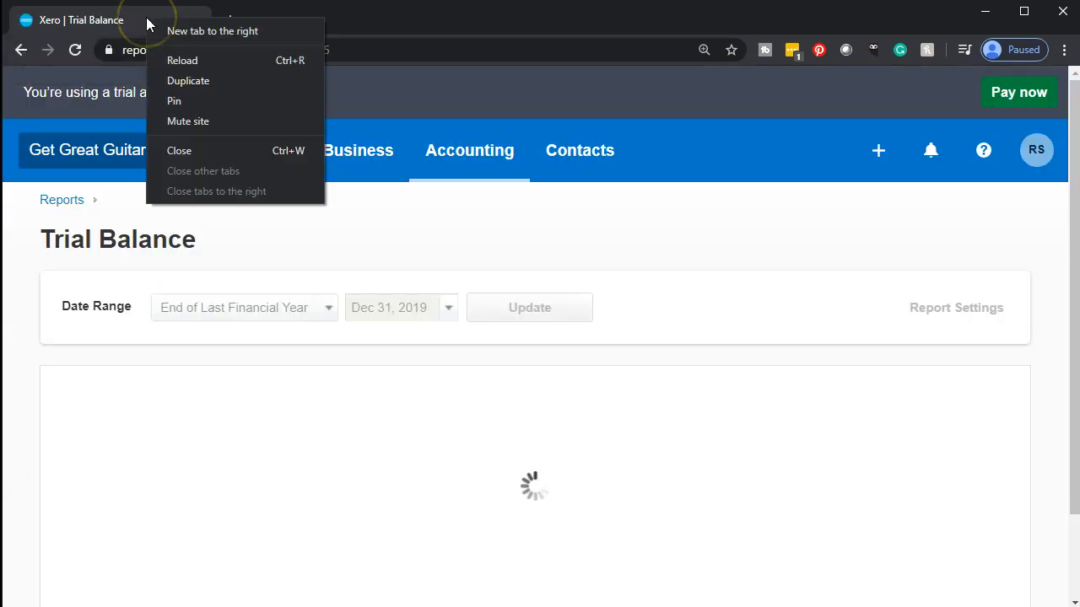
left_click(183, 84)
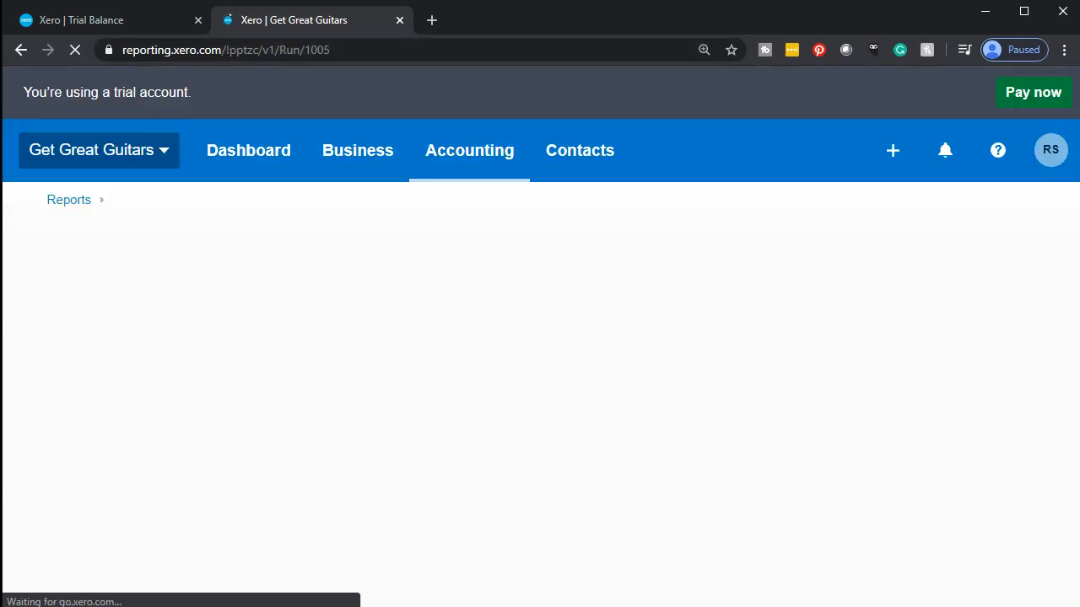
Step: Switch to QuickBooks Desktop to view its home page flowchart, and return to Xero in the browser
left_click(781, 606)
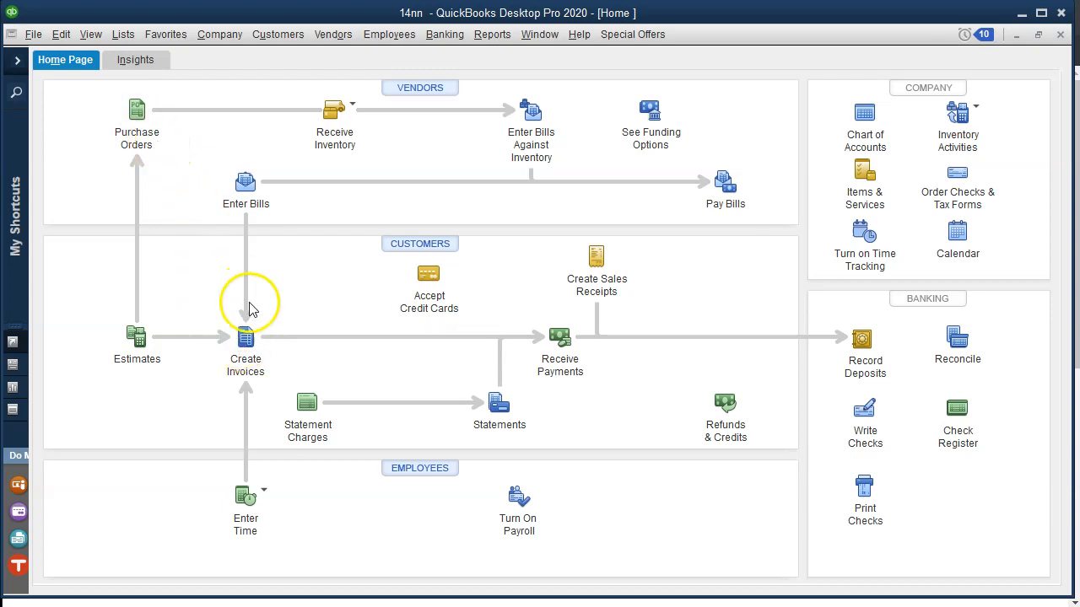
left_click(1021, 15)
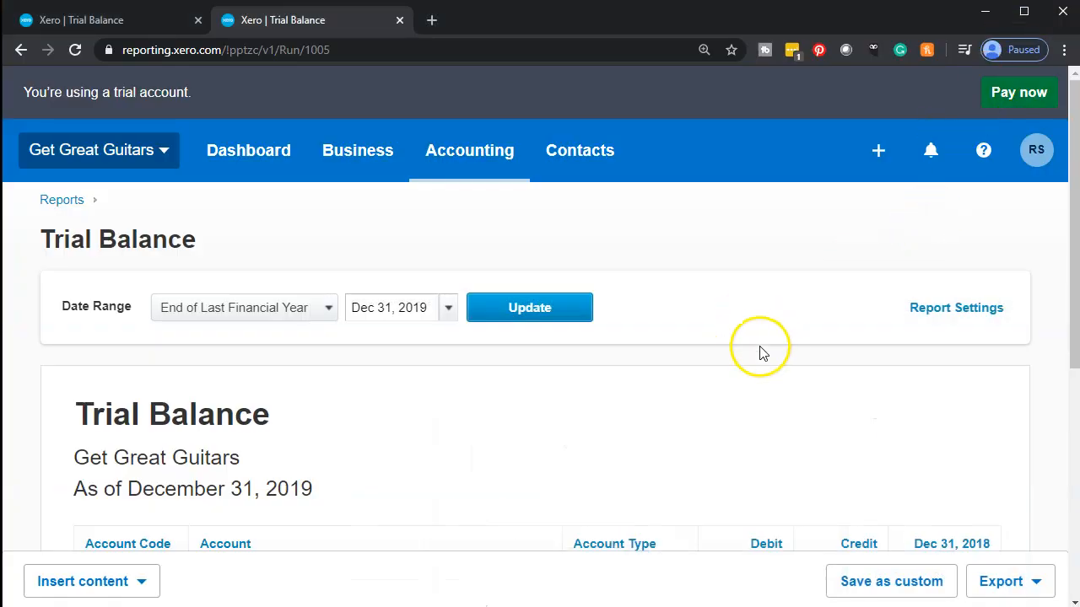
Step: Set the Trial Balance date to Jan 31, 2020 and update the report
left_click(448, 308)
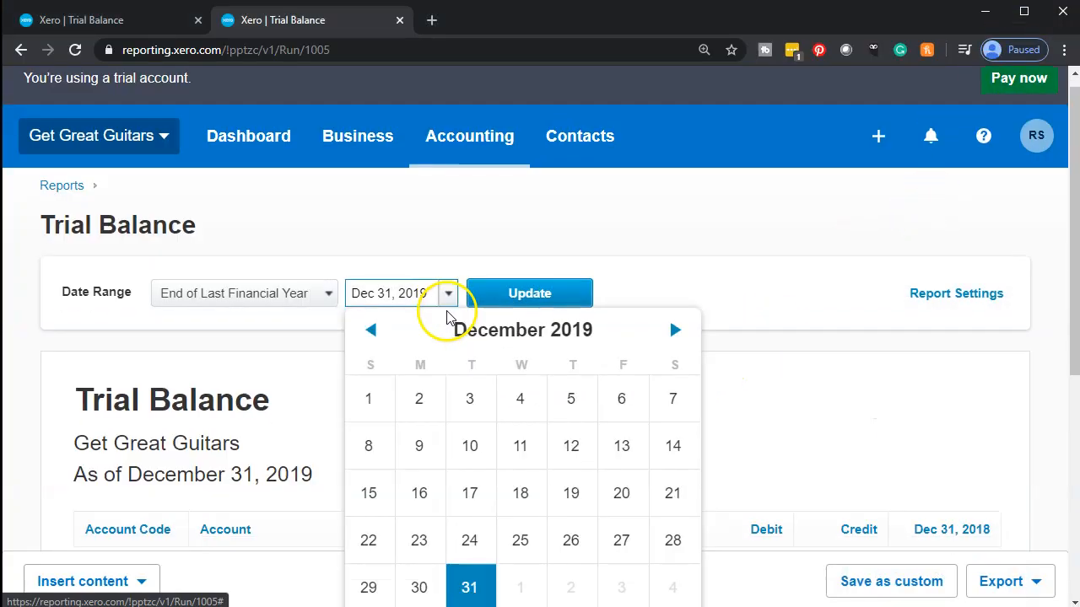
left_click(675, 330)
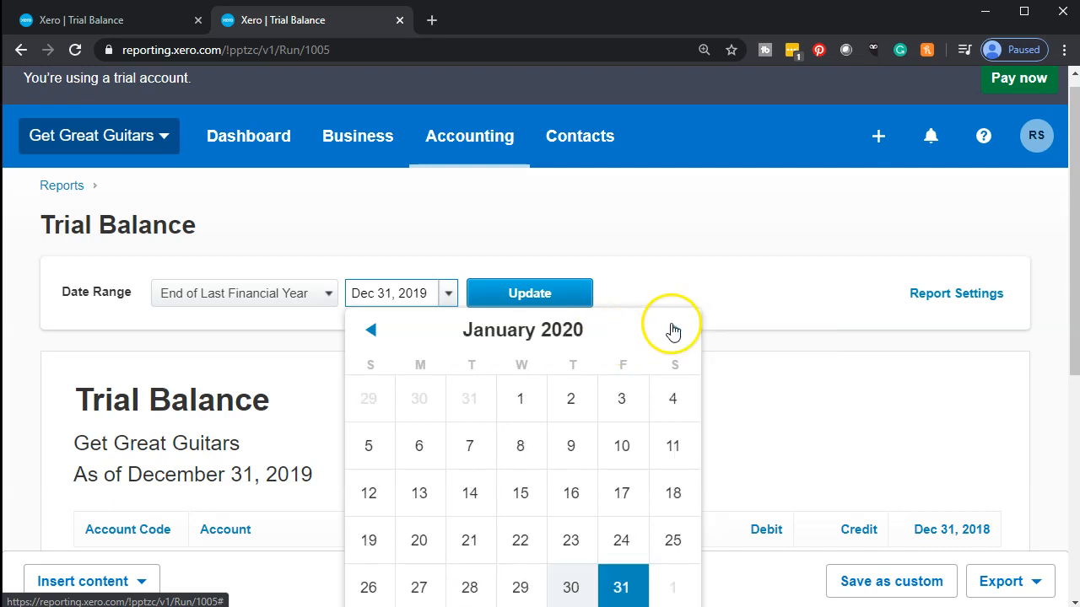
left_click(623, 585)
left_click(535, 295)
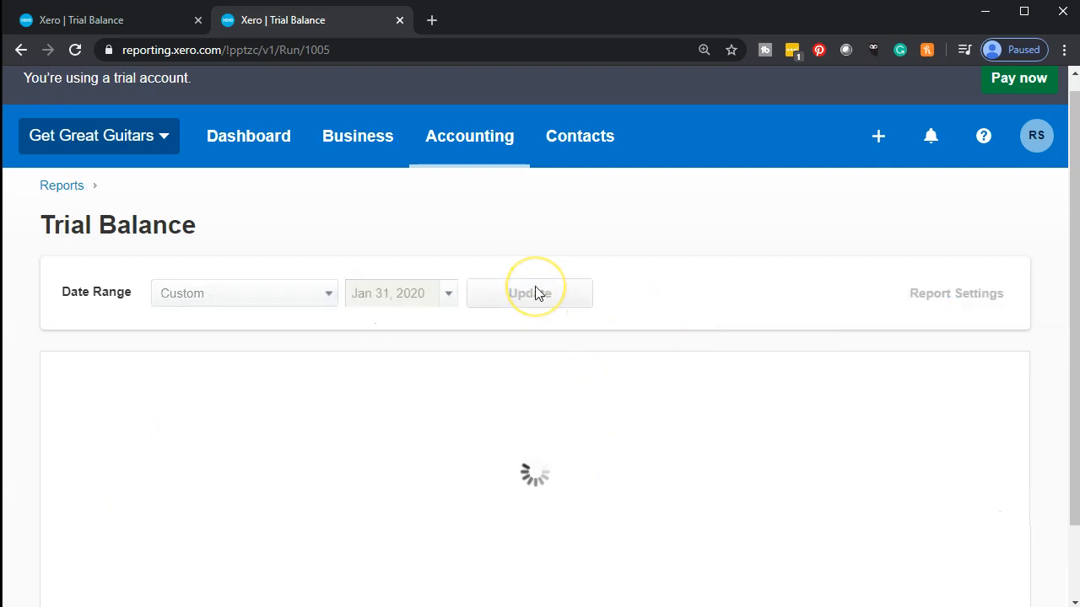
left_click(534, 295)
Step: Review the updated Trial Balance from the asset accounts through sales, cost of goods sold and the totals
scroll(518, 369, "down", 3)
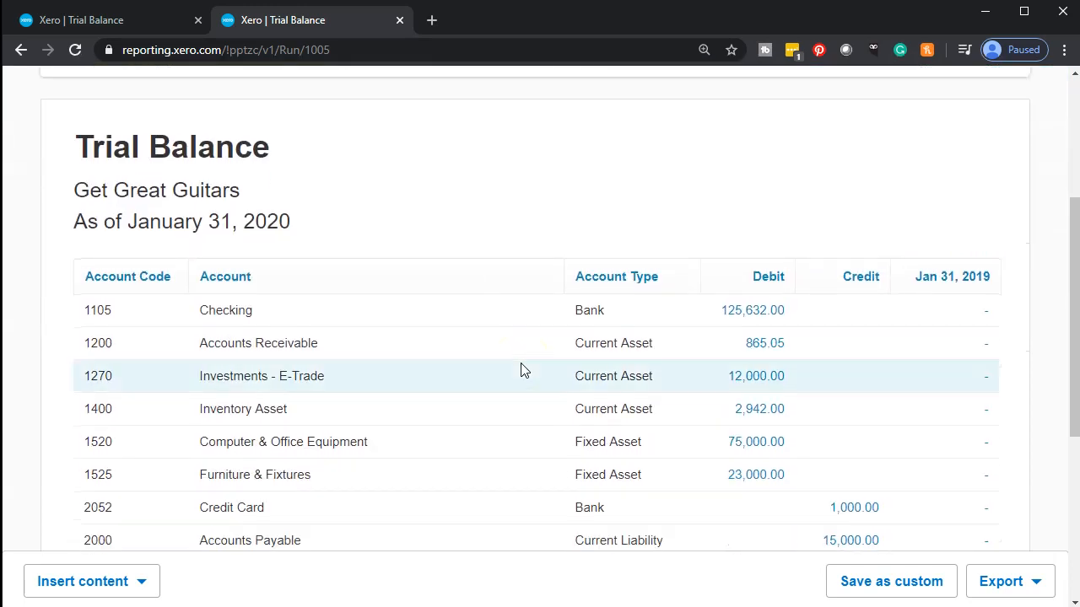
scroll(512, 278, "down", 1)
left_click(512, 277)
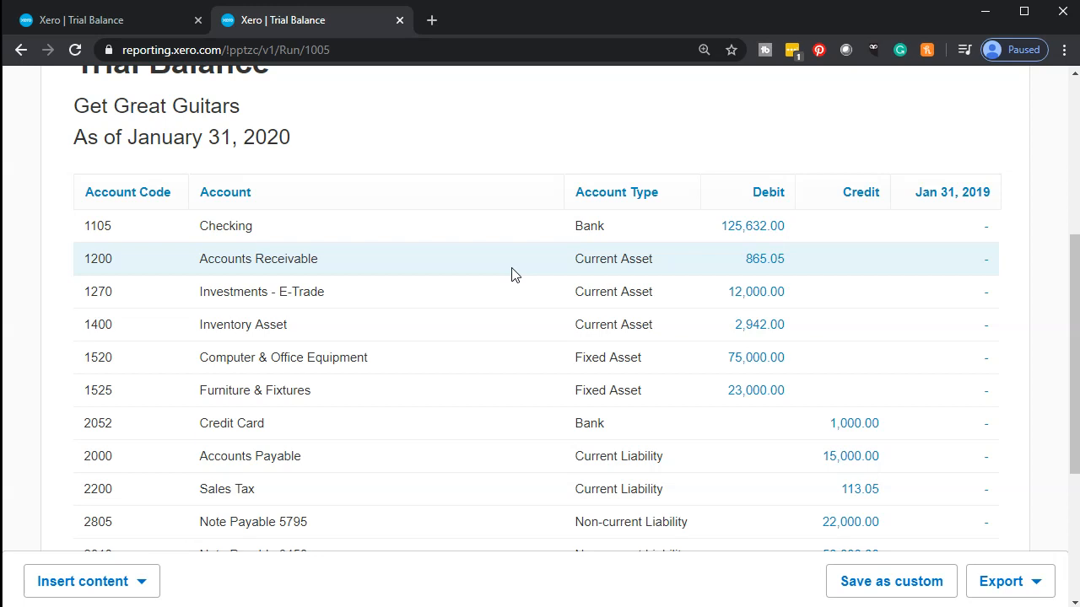
scroll(513, 273, "down", 3)
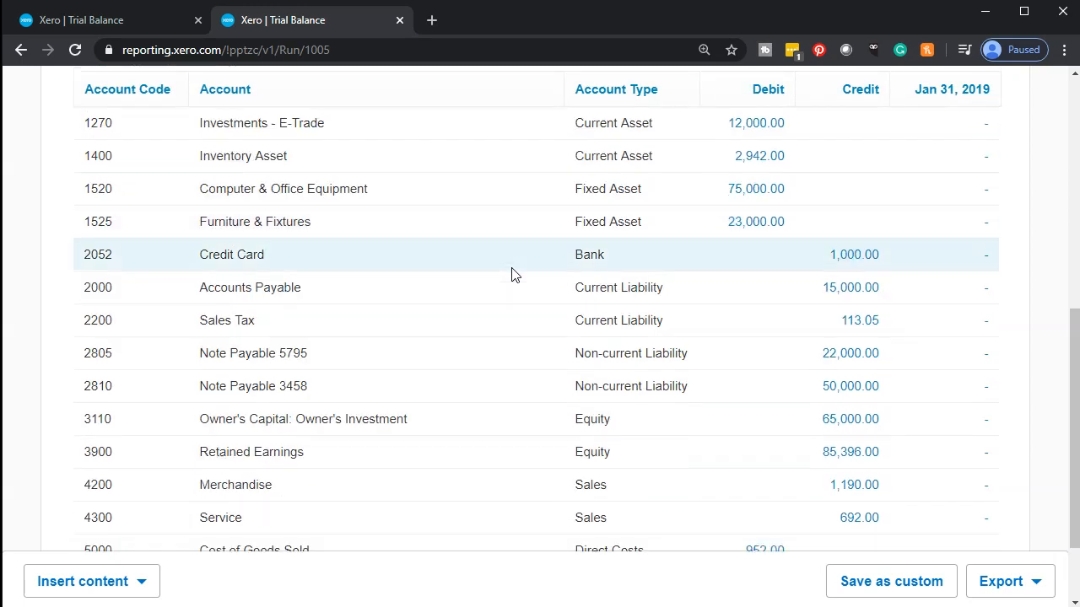
left_click(481, 430)
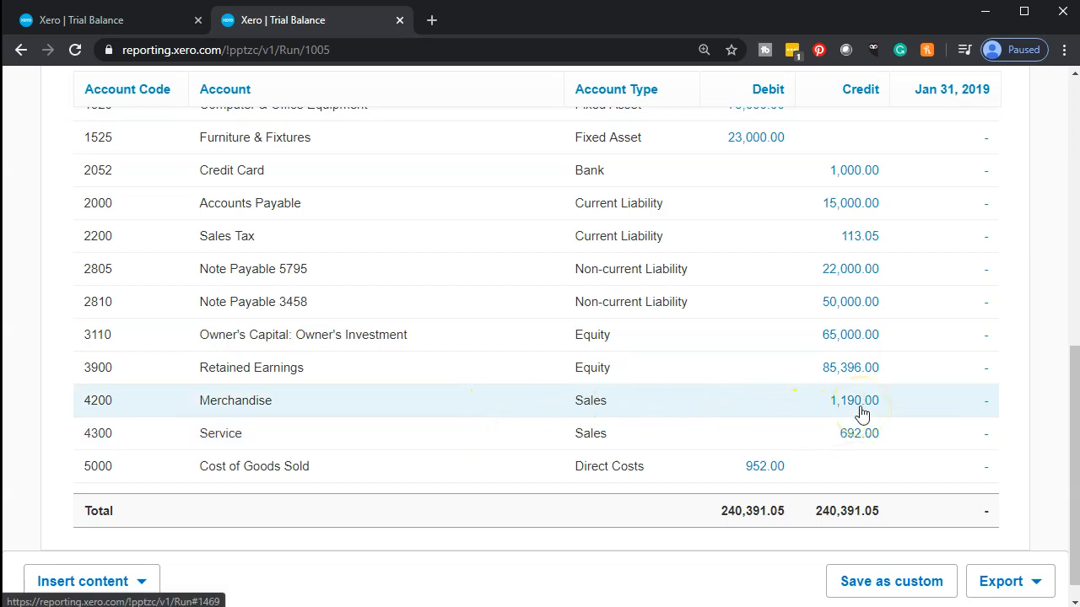
scroll(861, 414, "up", 3)
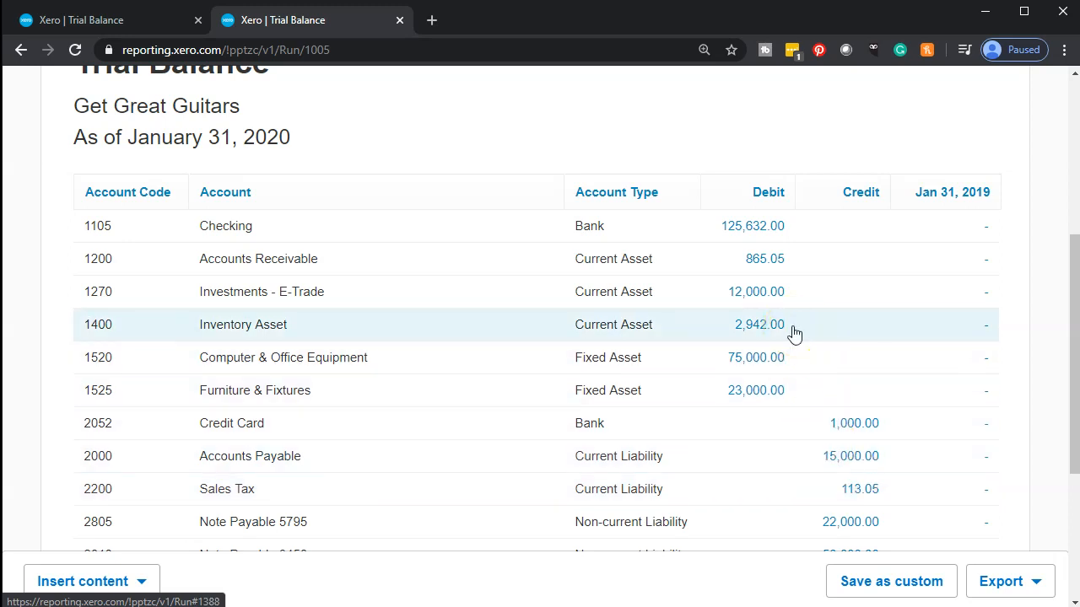
scroll(793, 334, "down", 3)
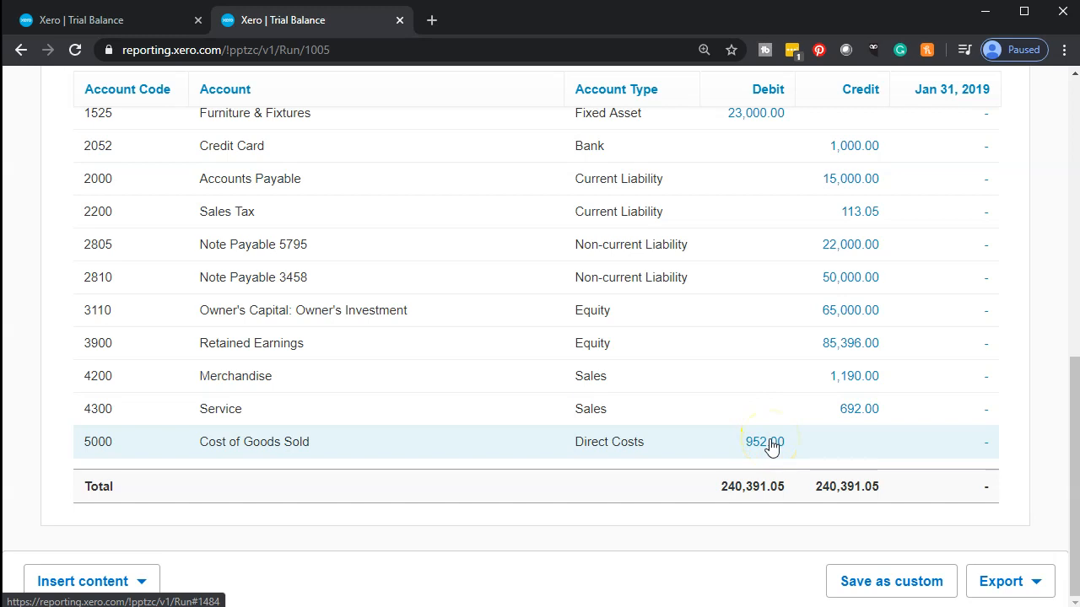
Step: Return to the first Trial Balance tab and open the purchases overview through the dashboard's bills you need to pay
left_click(118, 24)
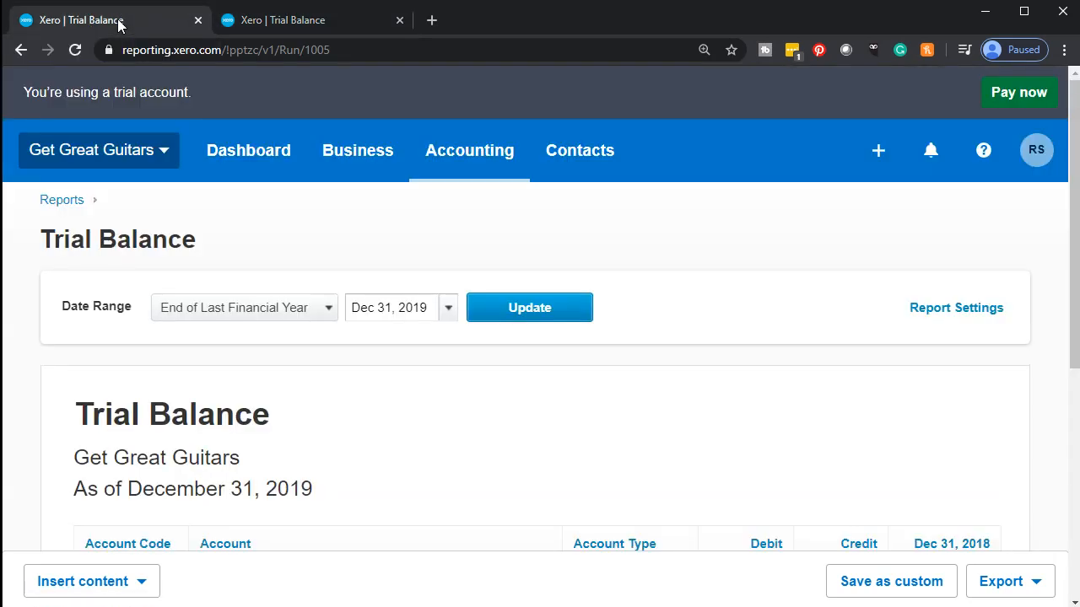
left_click(236, 155)
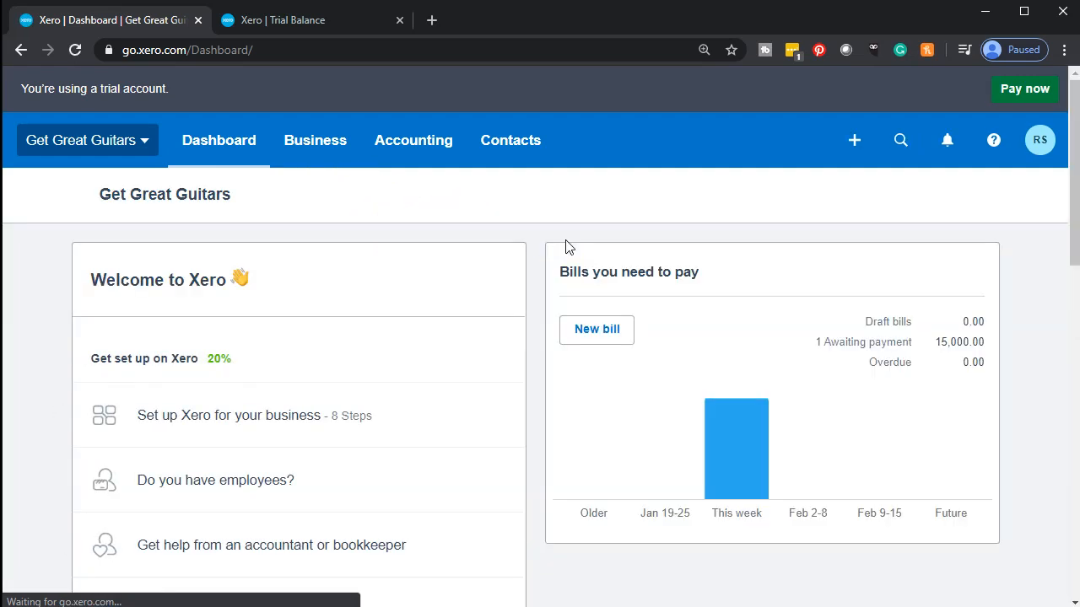
scroll(566, 244, "down", 4)
left_click(588, 264)
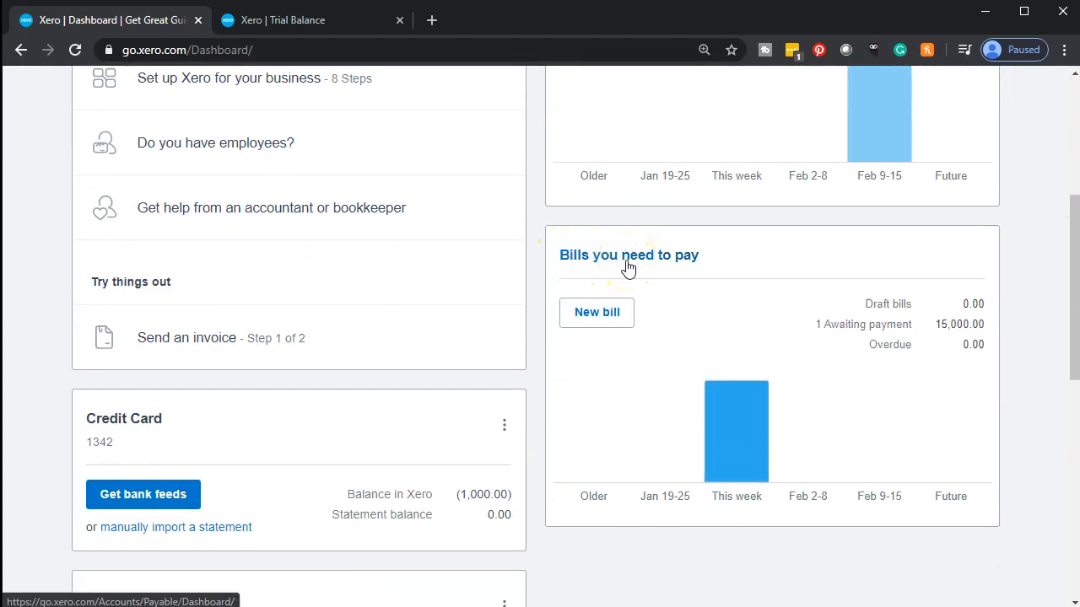
left_click(628, 258)
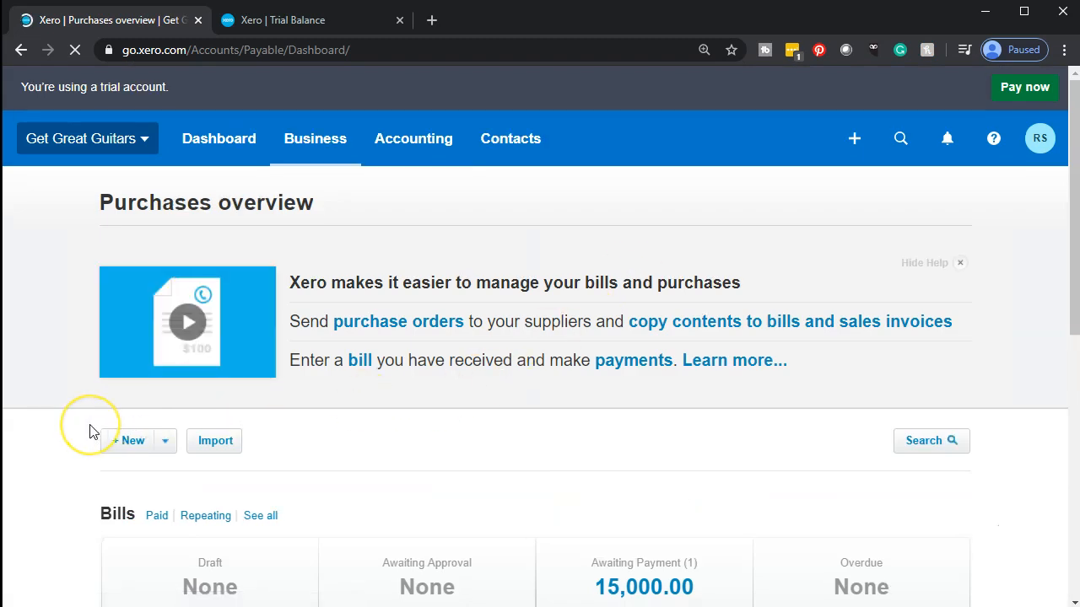
Step: Open the full purchase orders list from the purchases overview and show only the billed orders
scroll(93, 431, "down", 3)
left_click(92, 381)
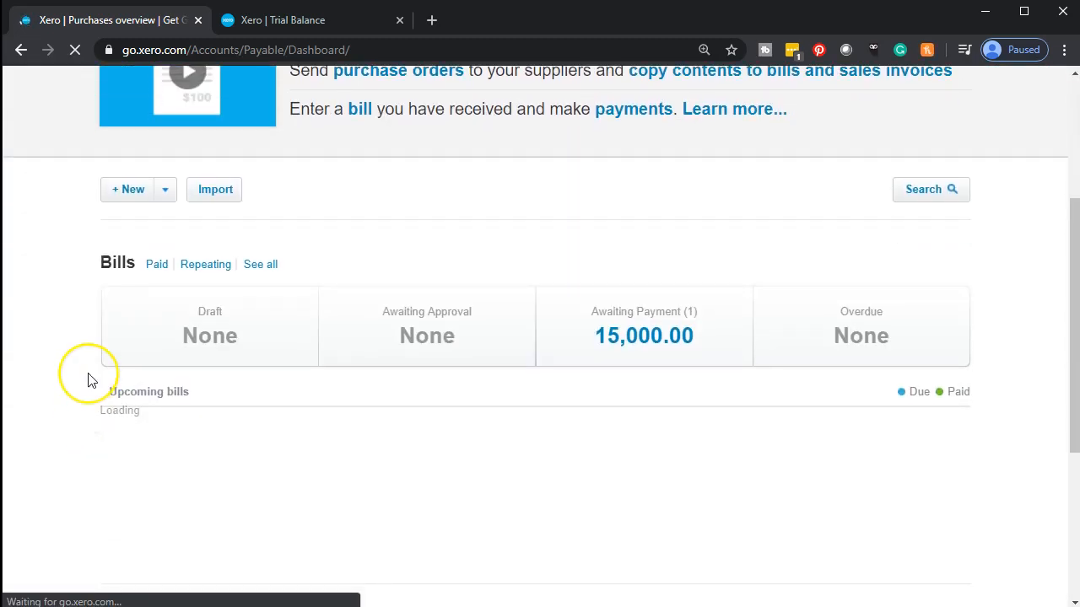
scroll(91, 381, "down", 2)
scroll(91, 380, "down", 1)
scroll(88, 380, "down", 1)
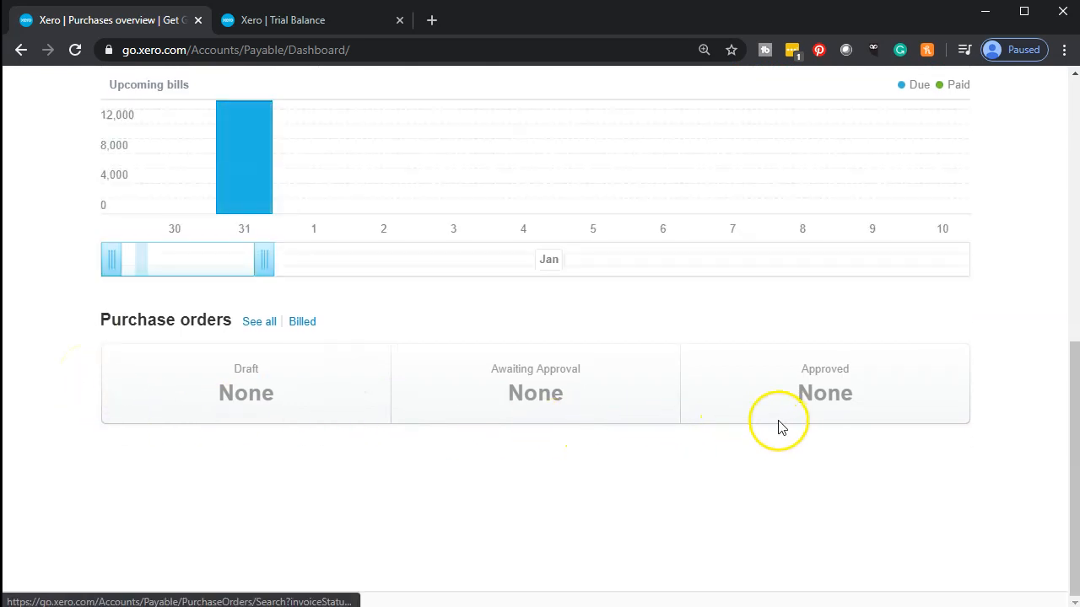
left_click(259, 322)
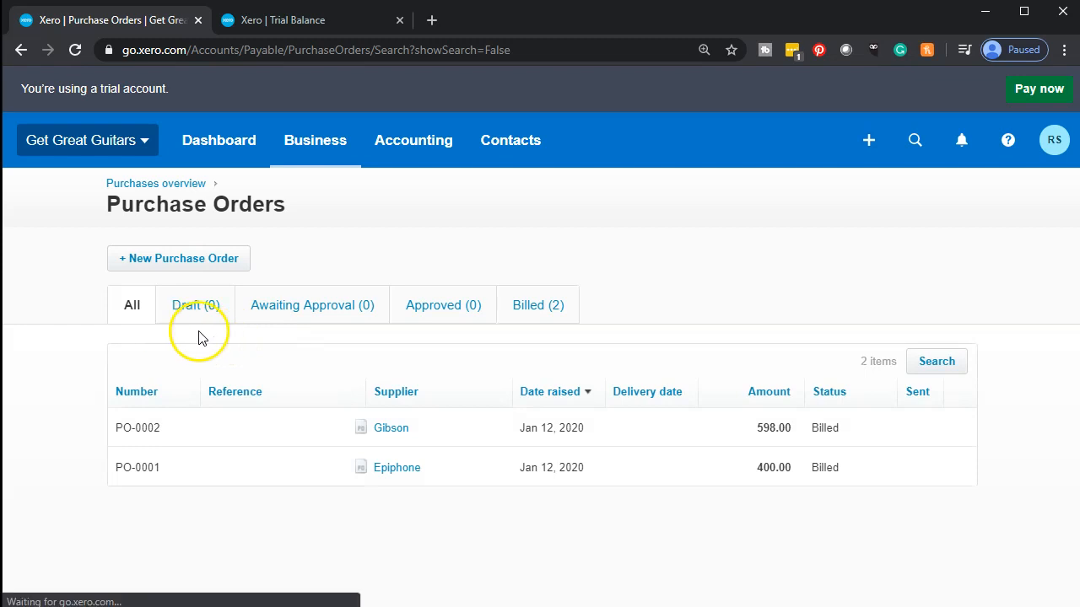
left_click(532, 313)
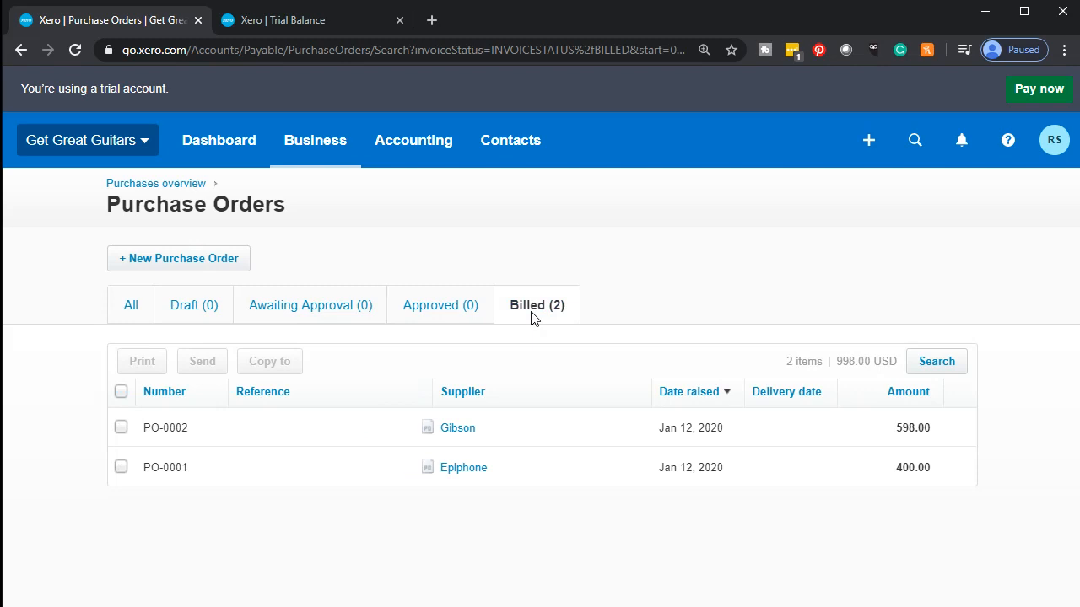
Step: Open the billed purchase order for the supplier Epiphone
left_click(470, 477)
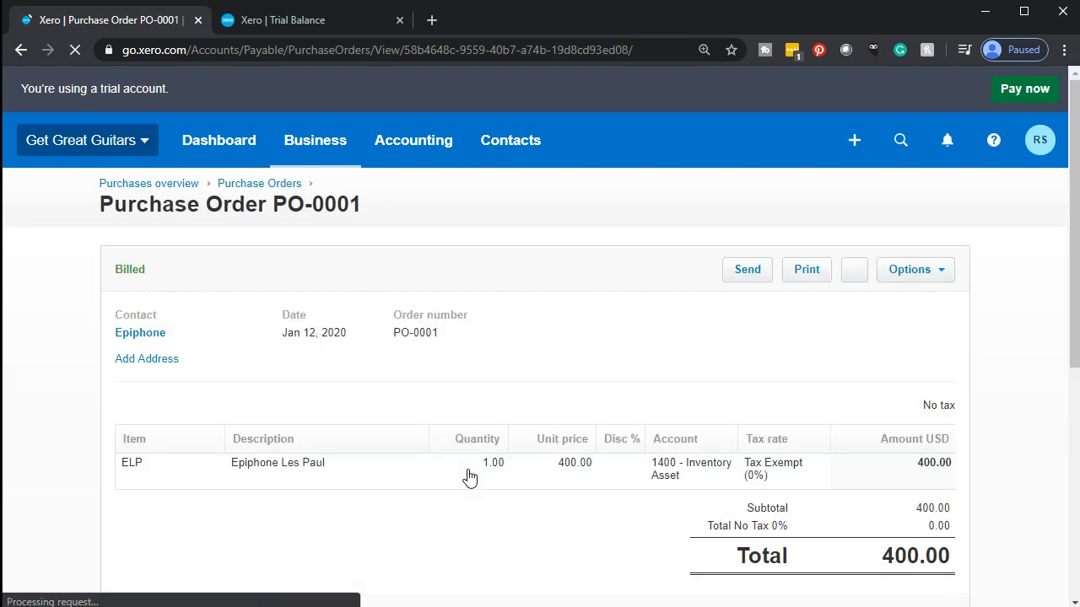
left_click(239, 488)
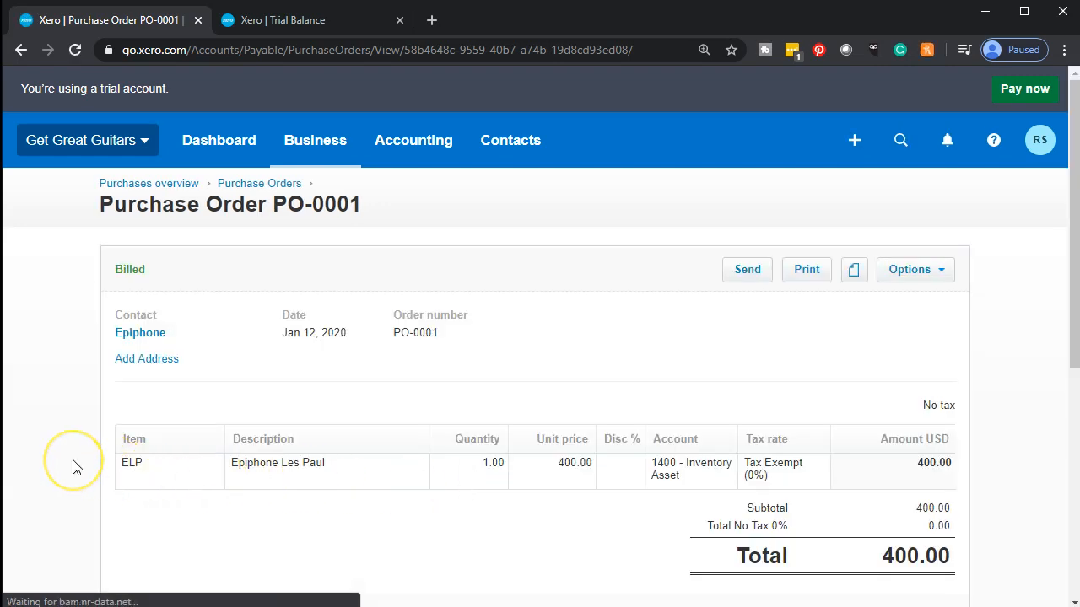
key("ctrl+plus")
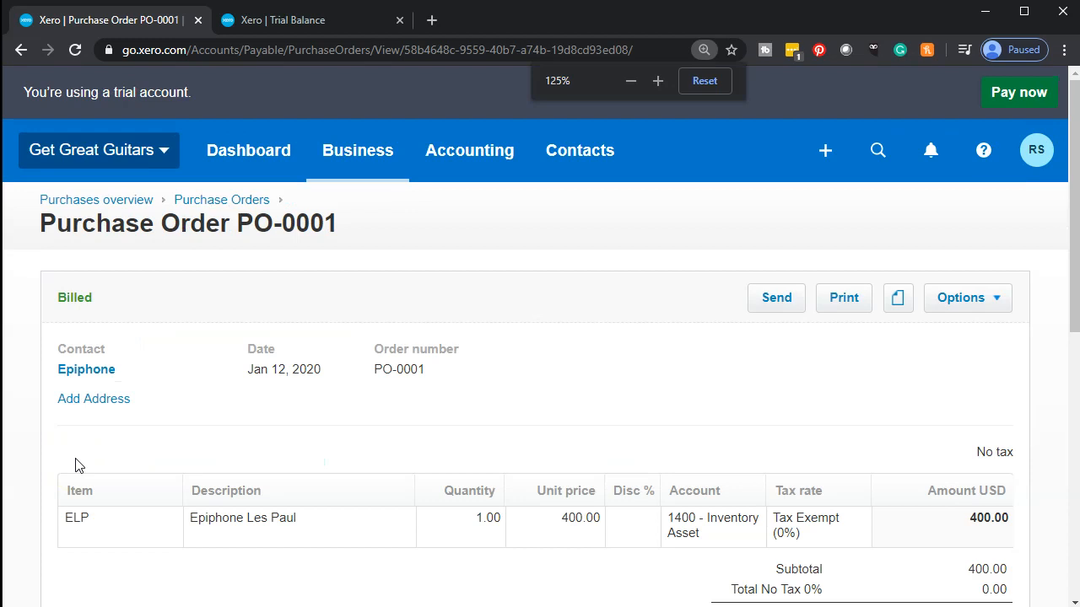
Step: Copy the Epiphone purchase order's contents to a new draft invoice
left_click(983, 309)
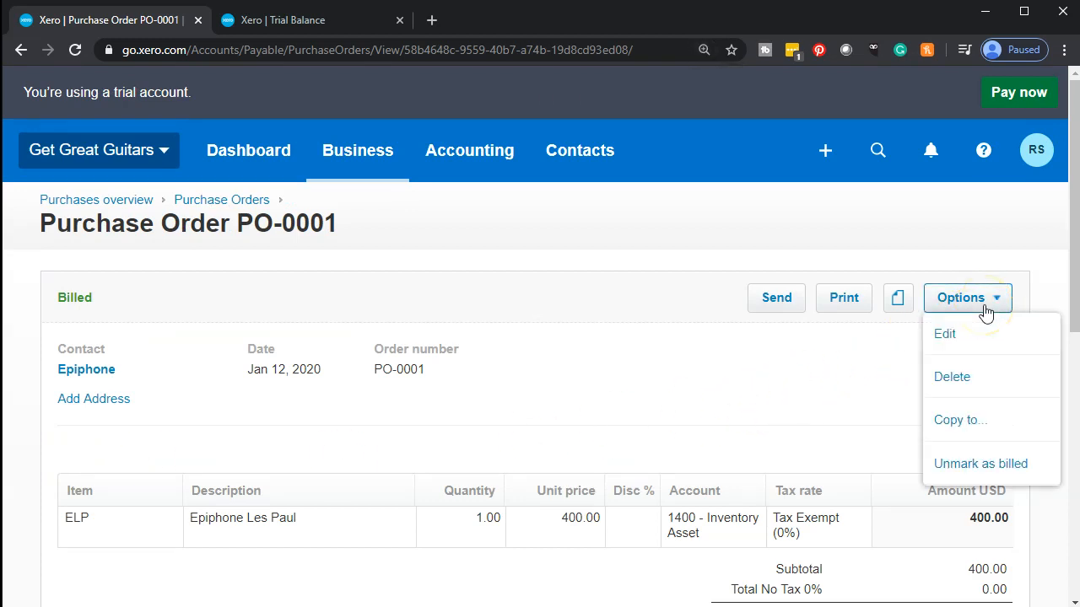
left_click(987, 421)
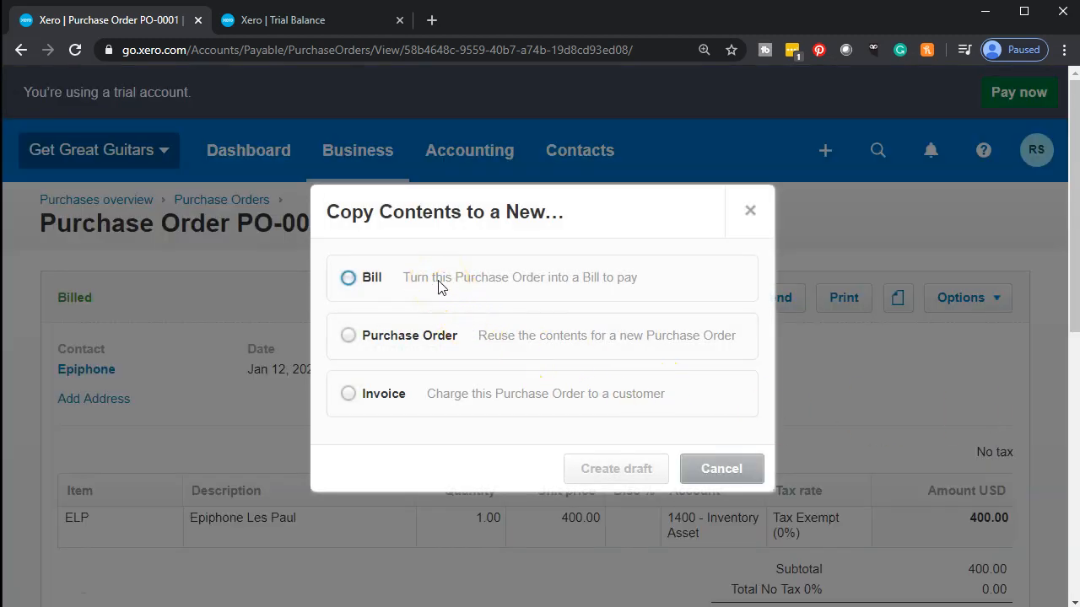
left_click(468, 395)
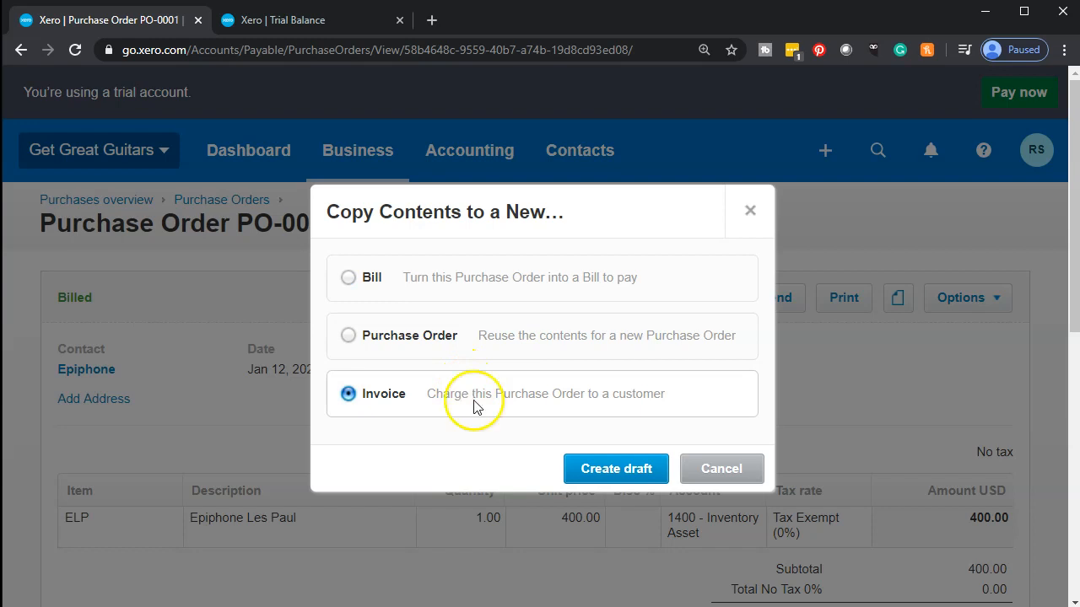
left_click(595, 476)
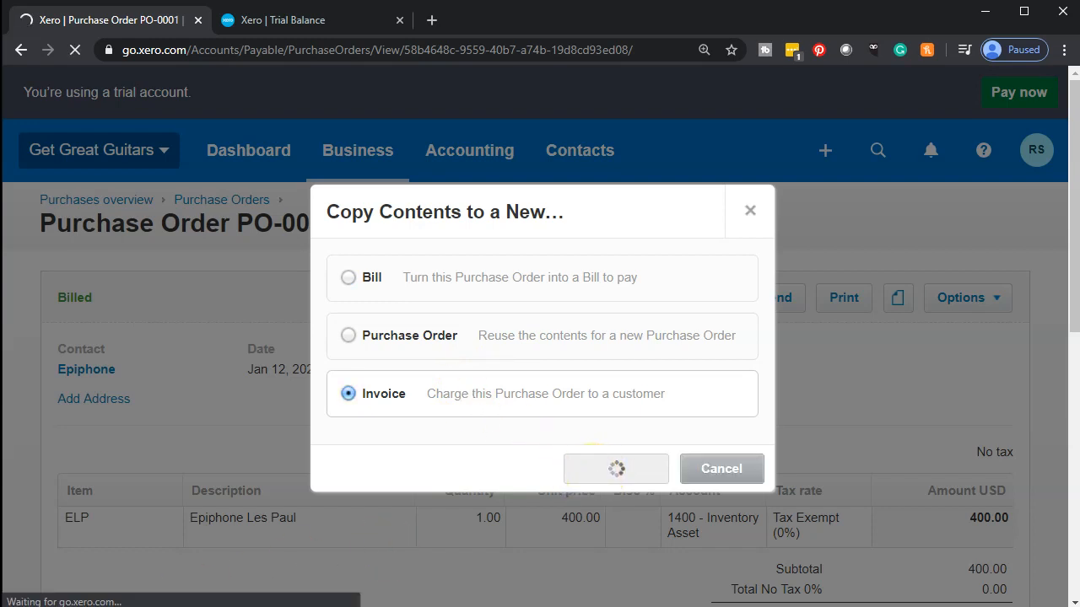
Step: Search for the customer's name in the new invoice's recipient field and select the matching existing contact
scroll(218, 525, "down", 1)
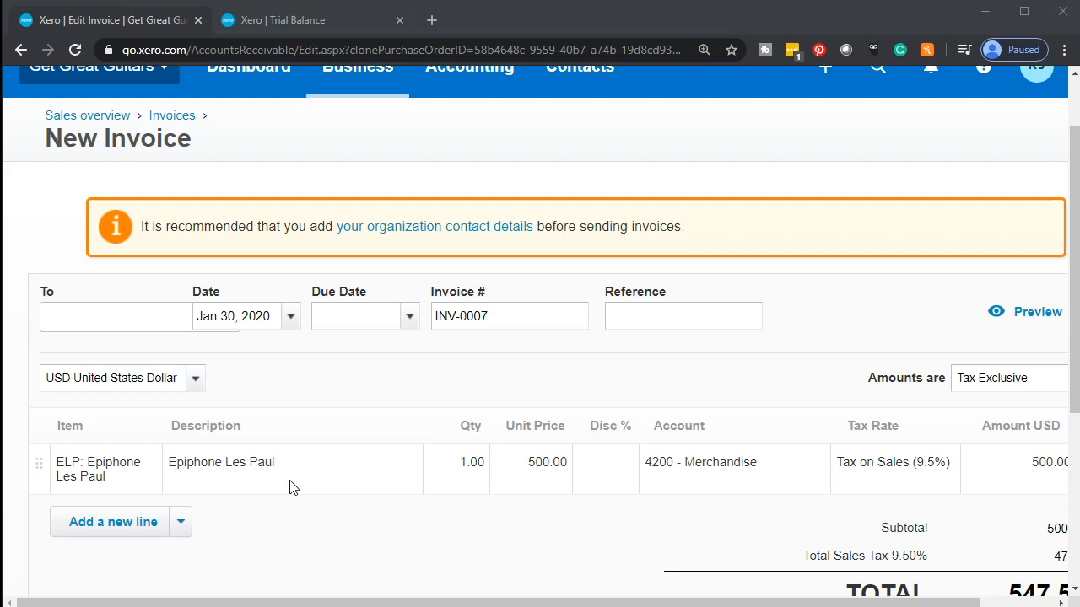
key("ctrl+minus")
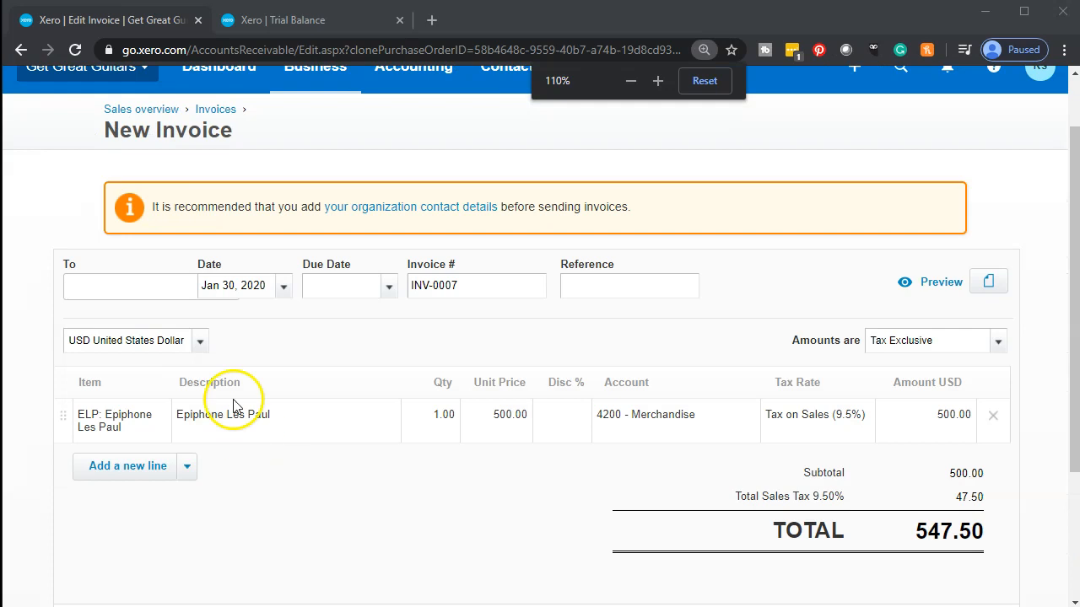
left_click(133, 289)
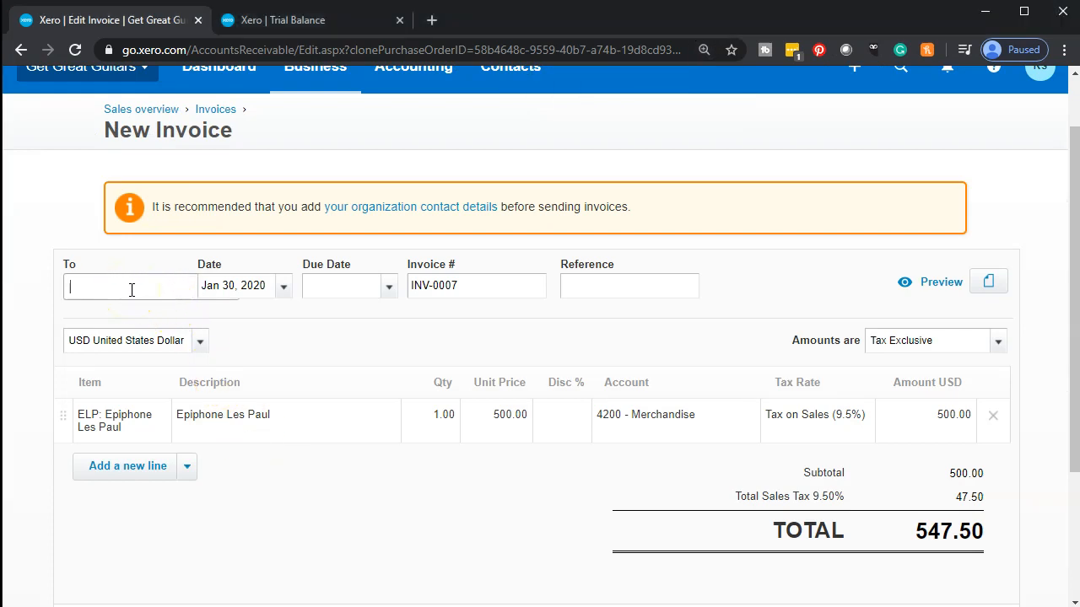
type("Eric ")
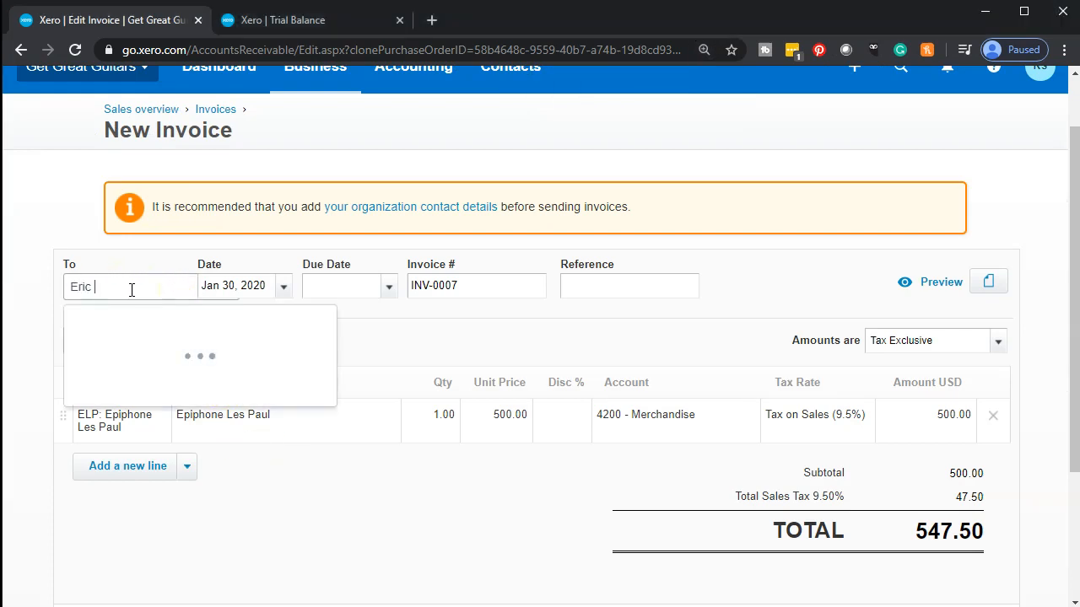
type("Mus")
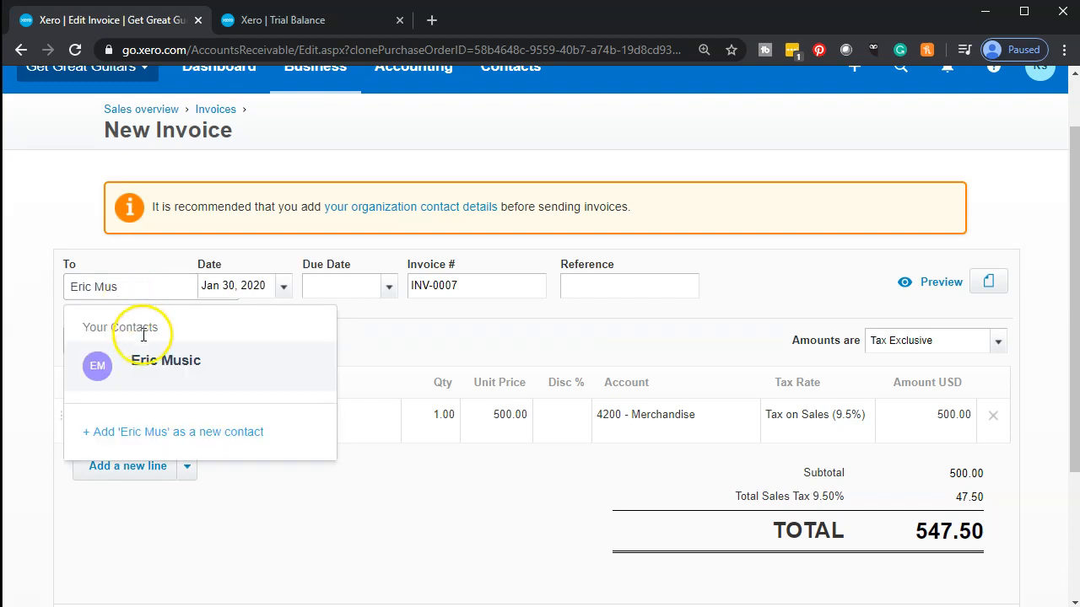
left_click(159, 372)
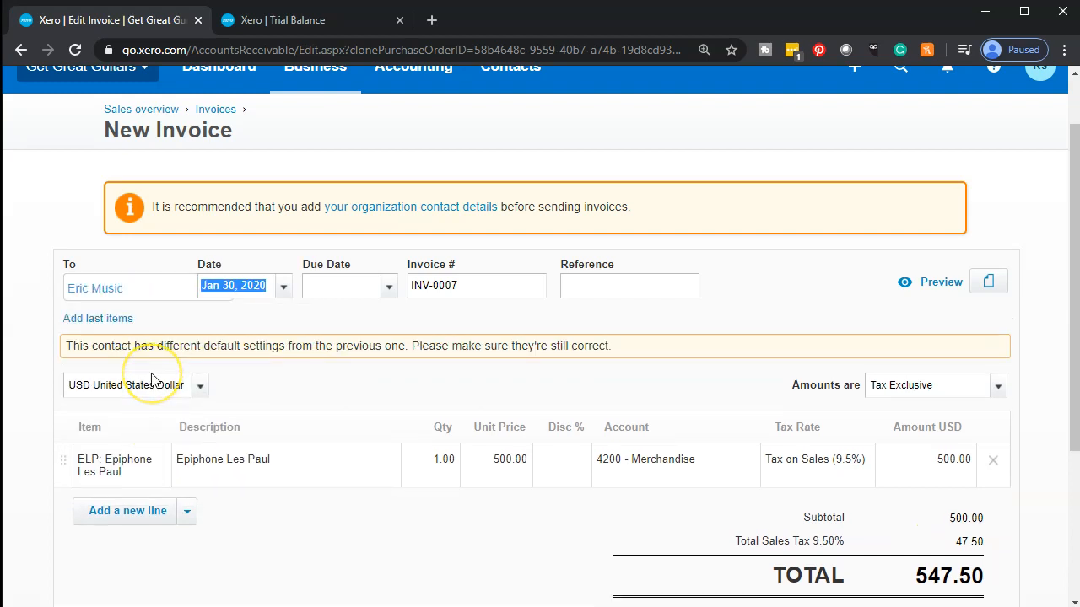
Step: Set the invoice date to Jan 25, 2020 and the due date to Feb 25, 2020, leaving the reference blank
left_click(284, 291)
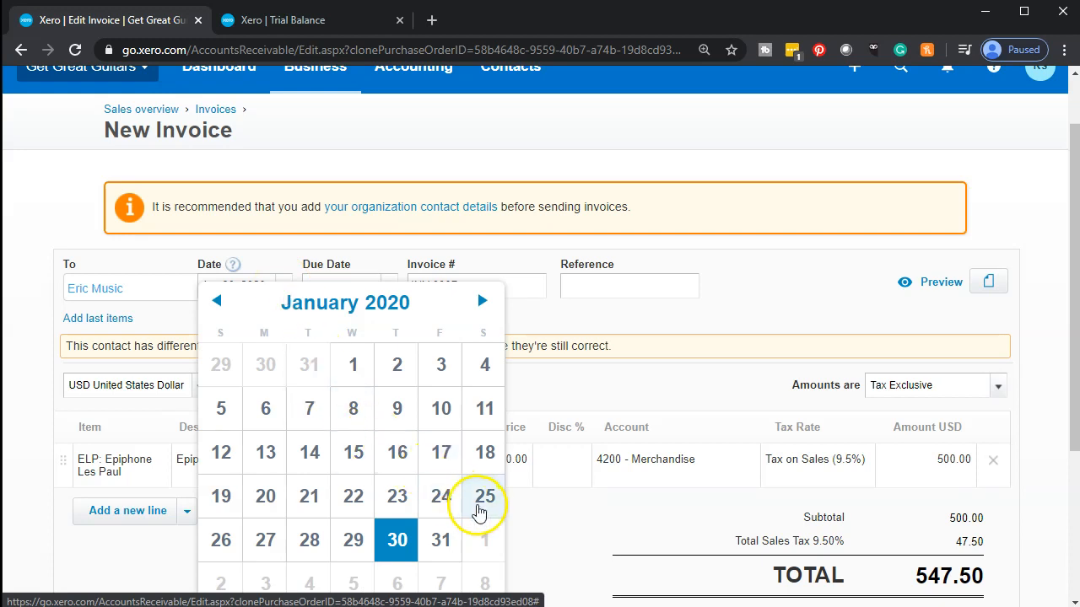
left_click(482, 500)
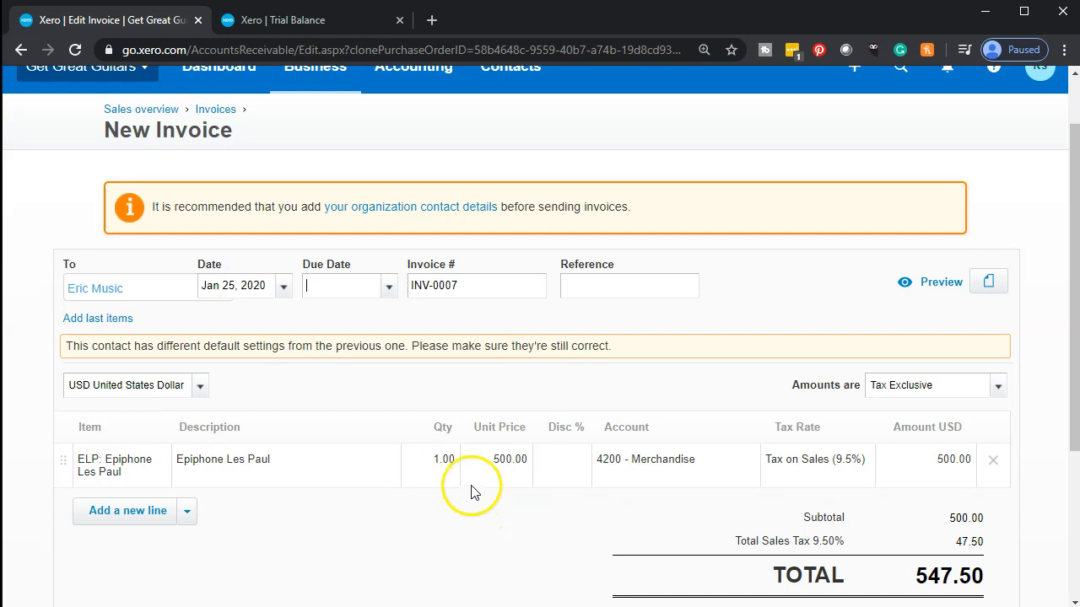
left_click(389, 288)
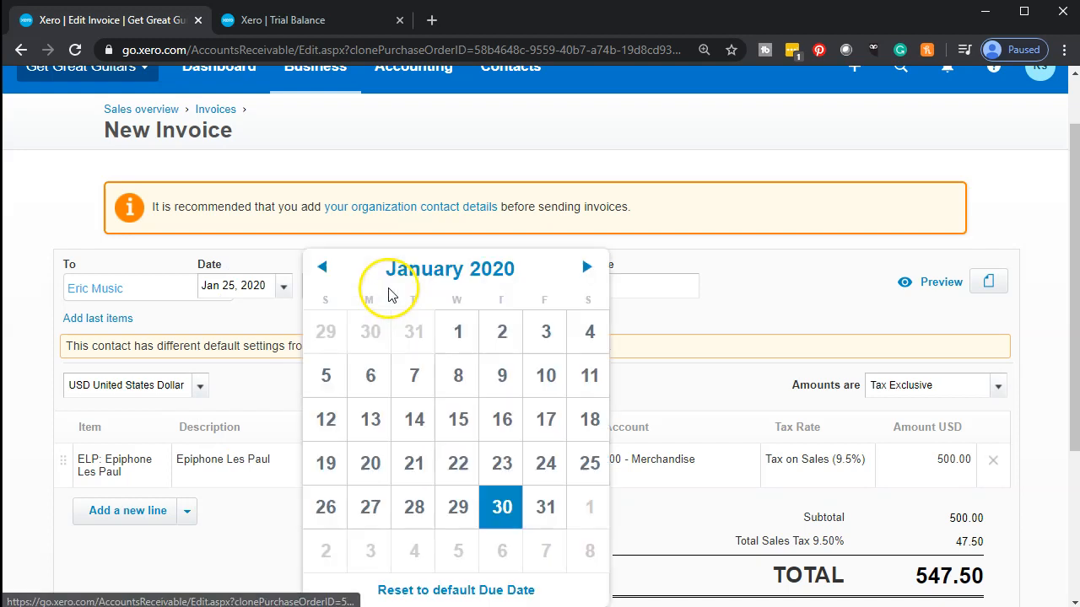
left_click(588, 268)
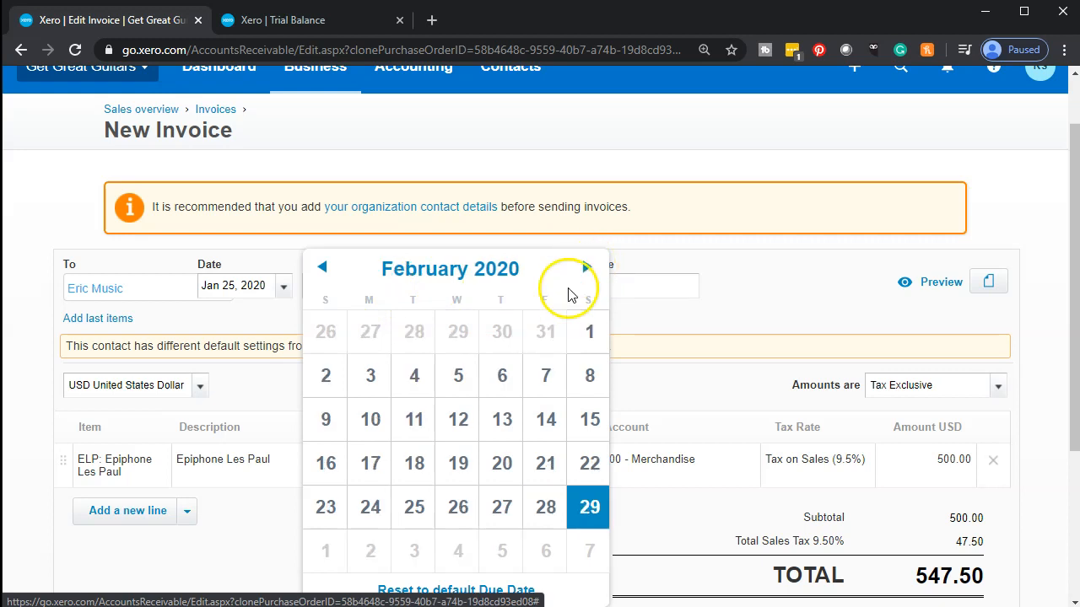
left_click(414, 508)
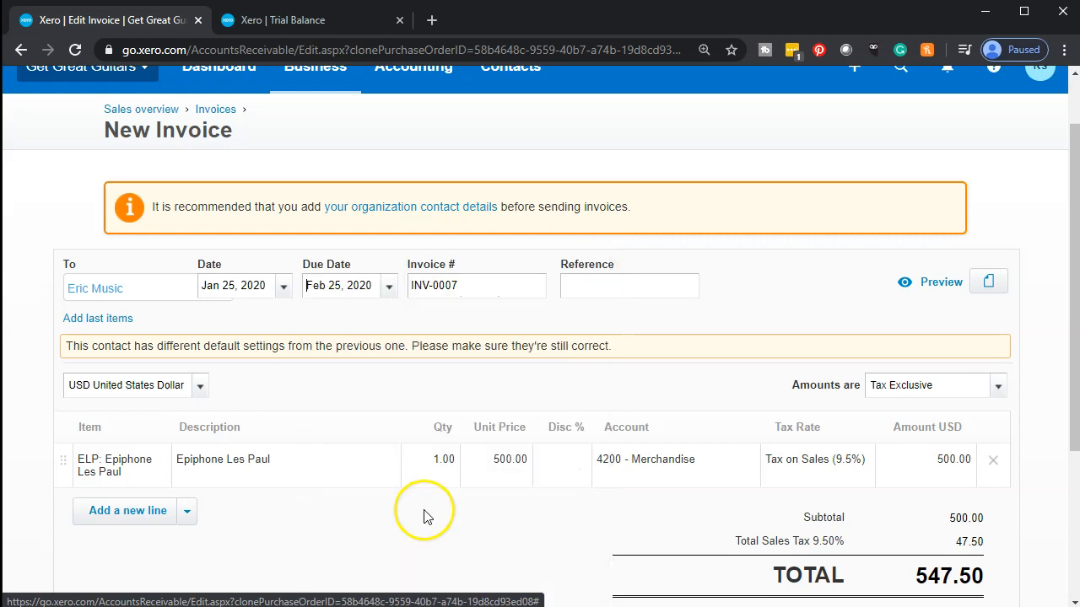
key("Tab")
key("Tab")
key("Tab")
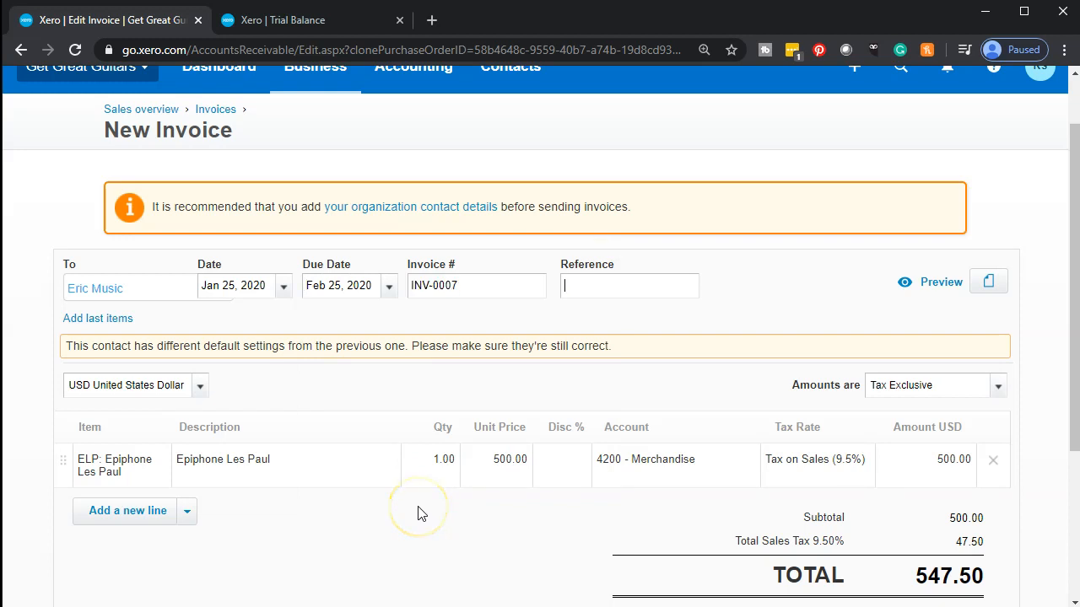
key("Tab")
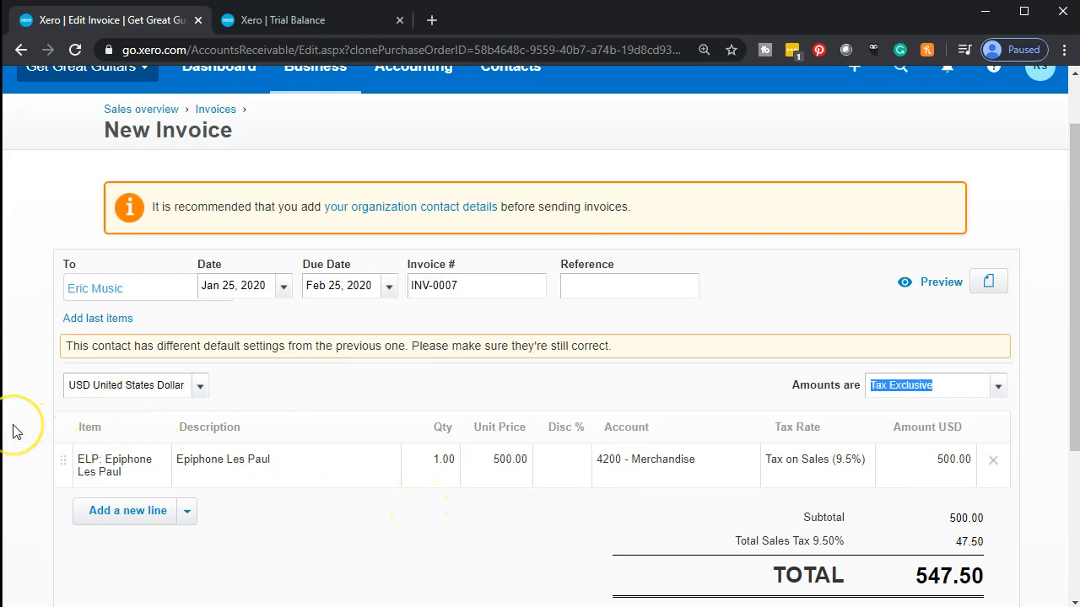
Step: Review the new Epiphone Les Paul invoice's details and totals, and approve it
scroll(17, 432, "down", 1)
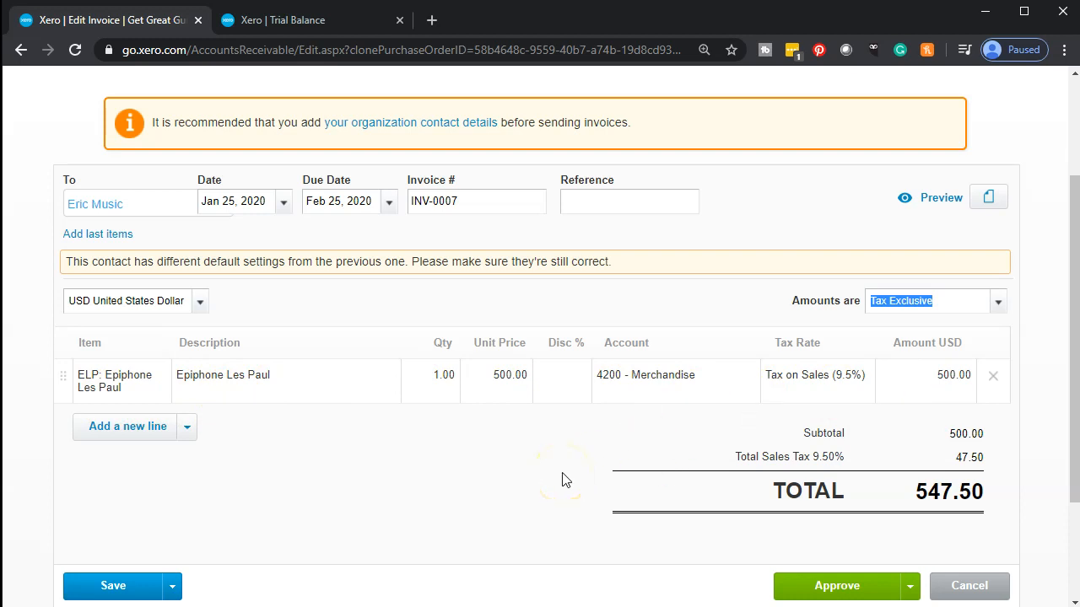
scroll(565, 479, "up", 2)
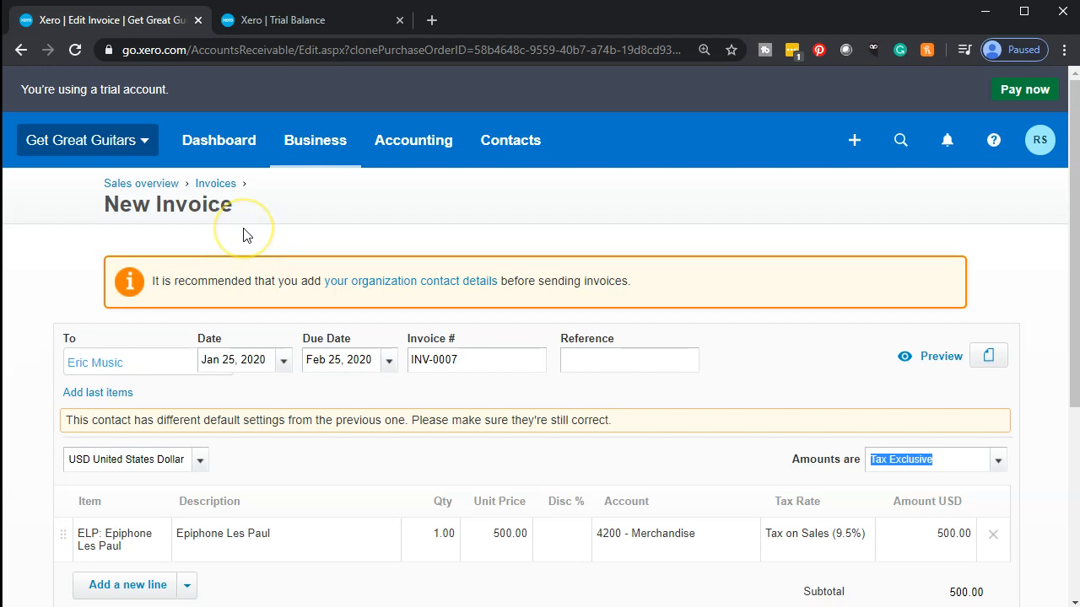
scroll(243, 235, "down", 2)
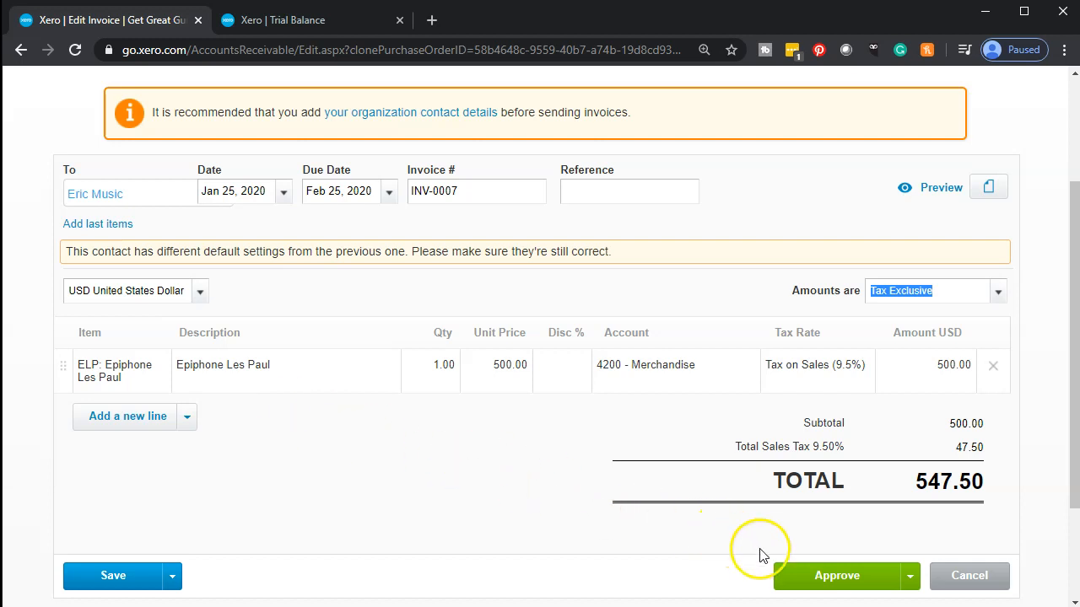
left_click(813, 582)
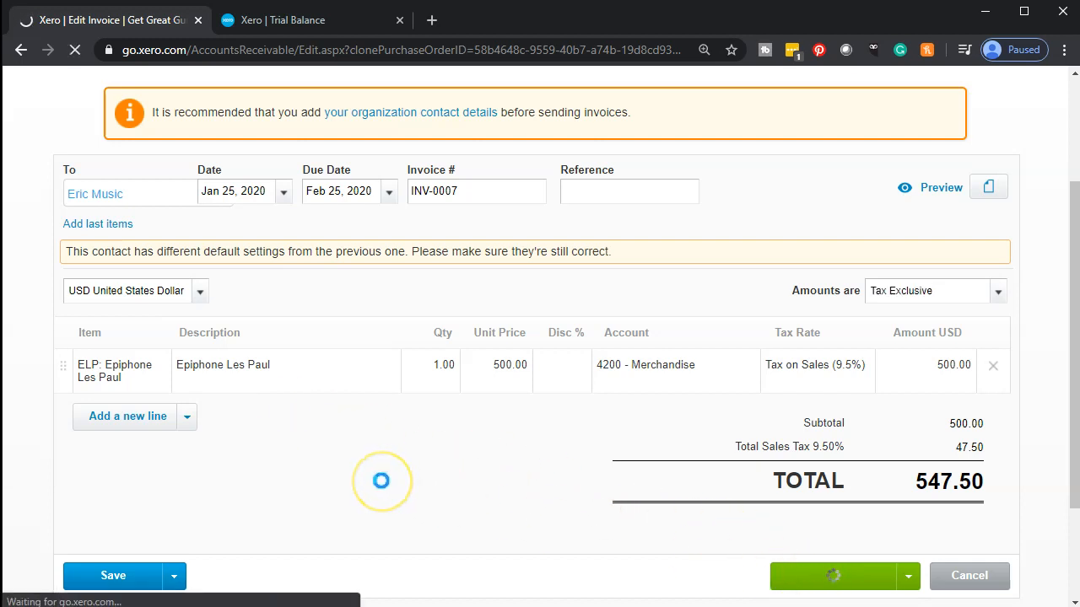
scroll(382, 481, "up", 3)
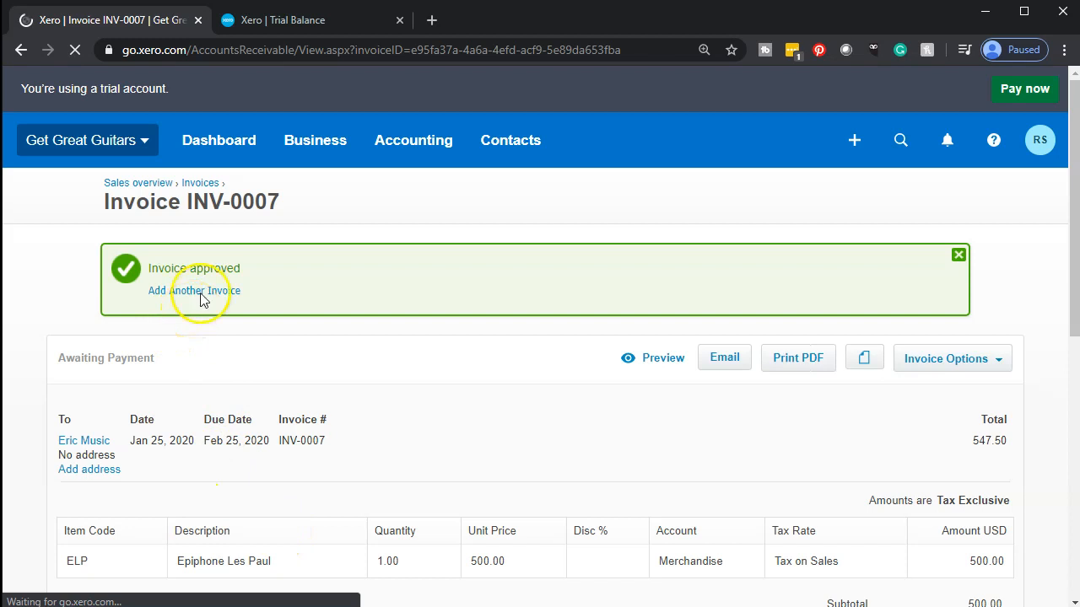
Step: Switch to the open trial balance report and update it as of Jan 31, 2020
left_click(312, 31)
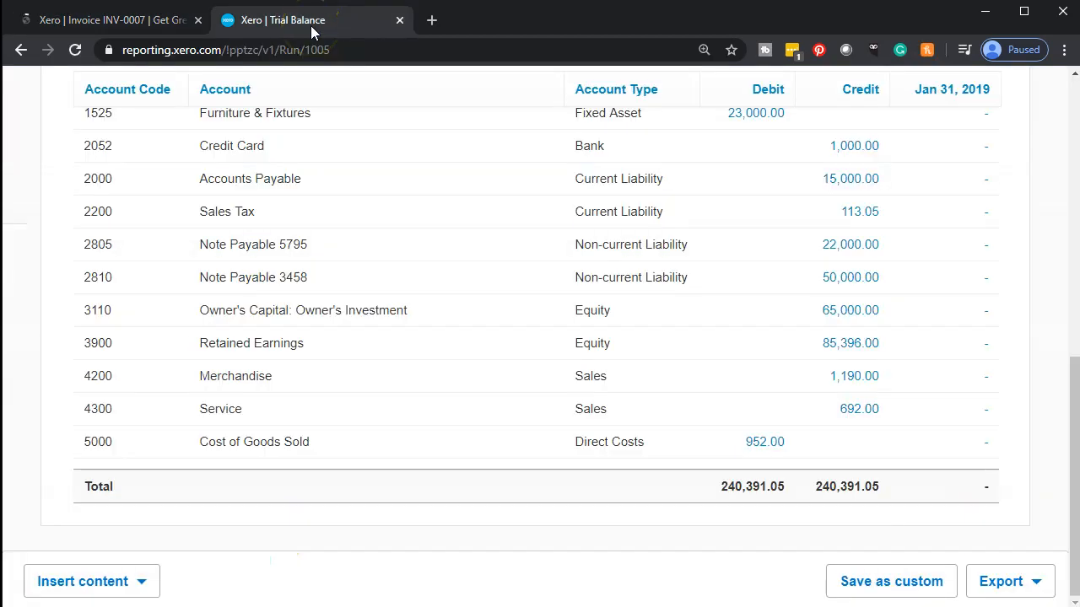
scroll(377, 333, "up", 3)
scroll(377, 334, "up", 2)
left_click(526, 120)
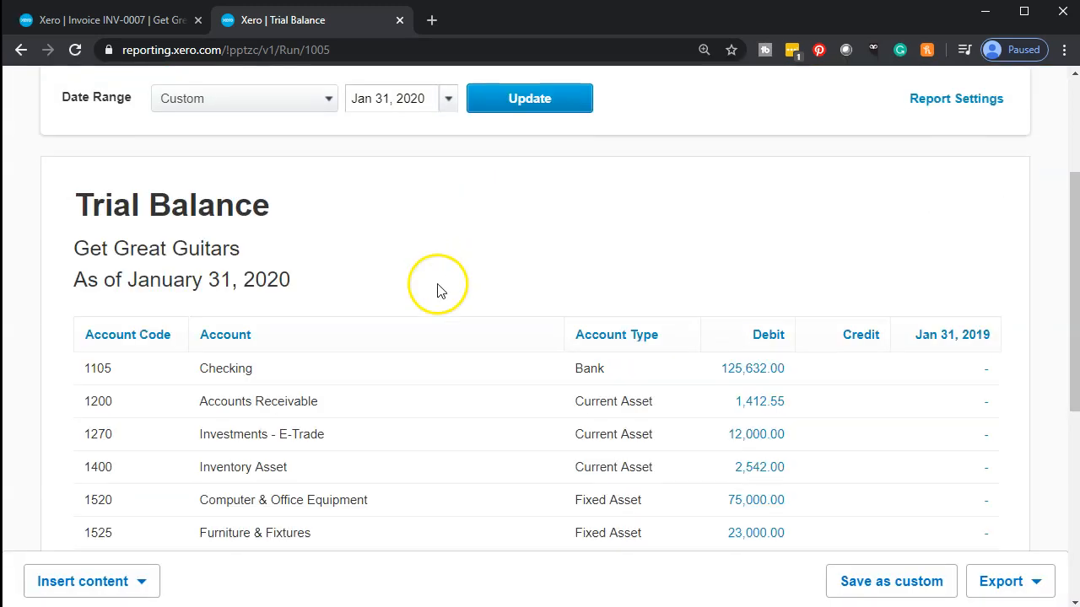
Step: Examine the Accounts Receivable transactions behind the trial balance for the new invoice, and return to the trial balance
scroll(436, 287, "down", 1)
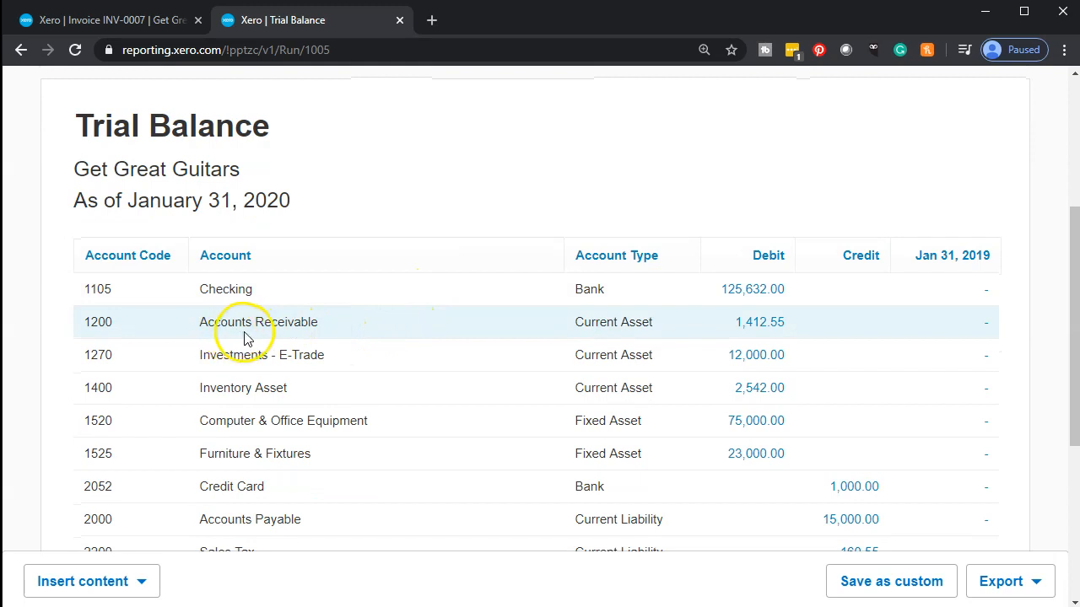
left_click(756, 331)
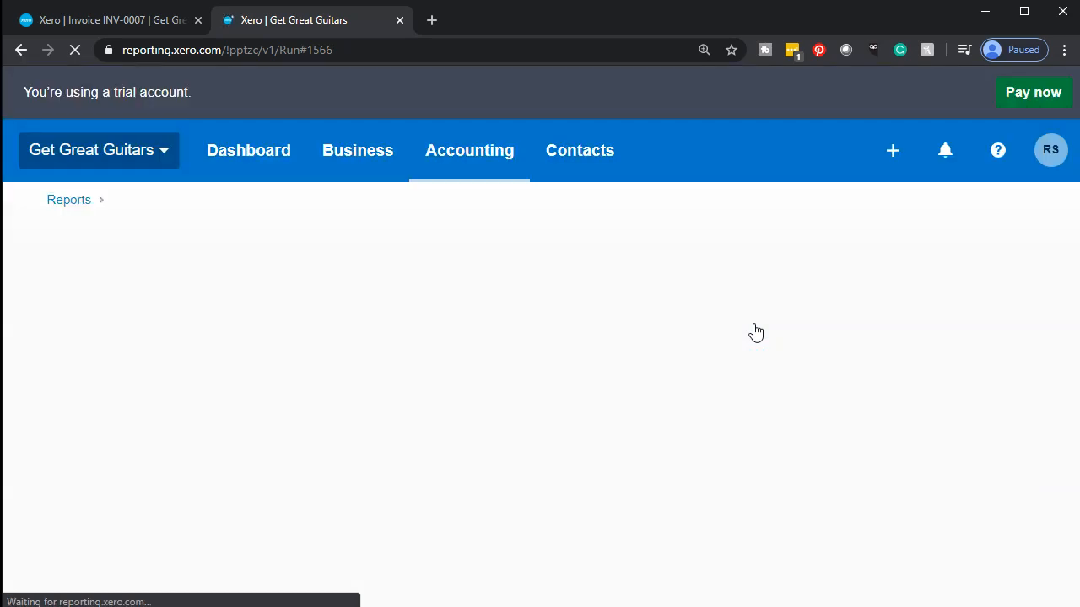
scroll(329, 422, "down", 6)
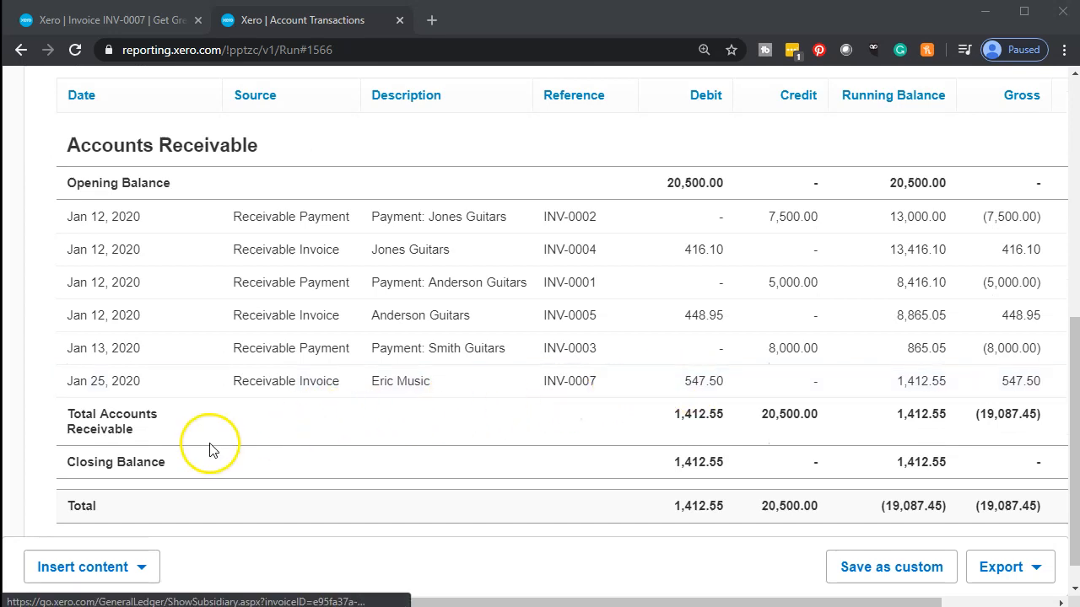
scroll(211, 447, "up", 8)
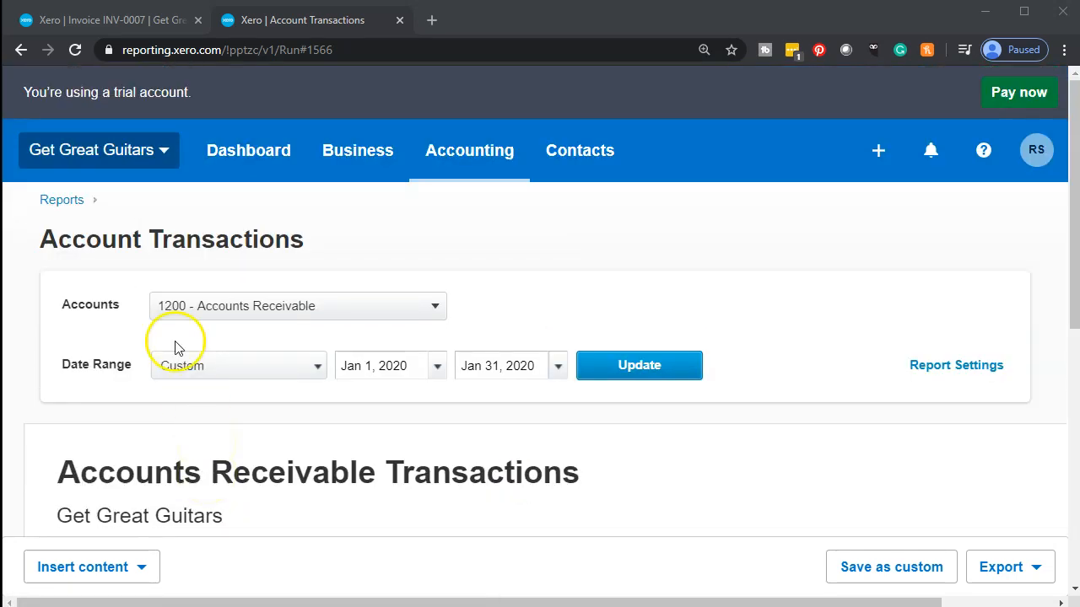
left_click(21, 50)
left_click(21, 50)
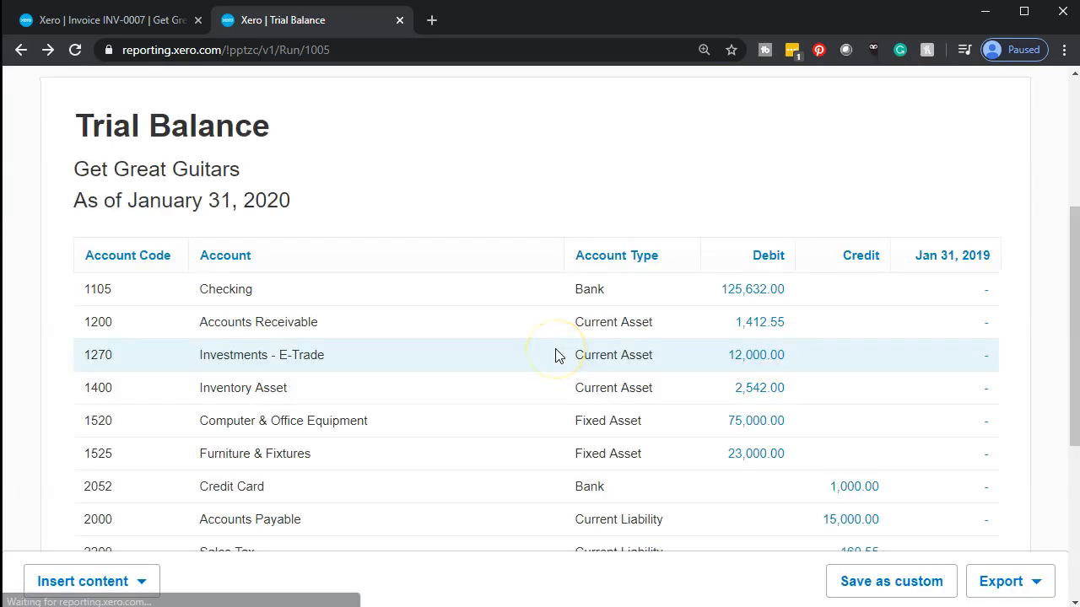
Step: Examine the transactions behind the Merchandise sales balance for the Epiphone Les Paul sale, and return to the trial balance
scroll(556, 355, "down", 4)
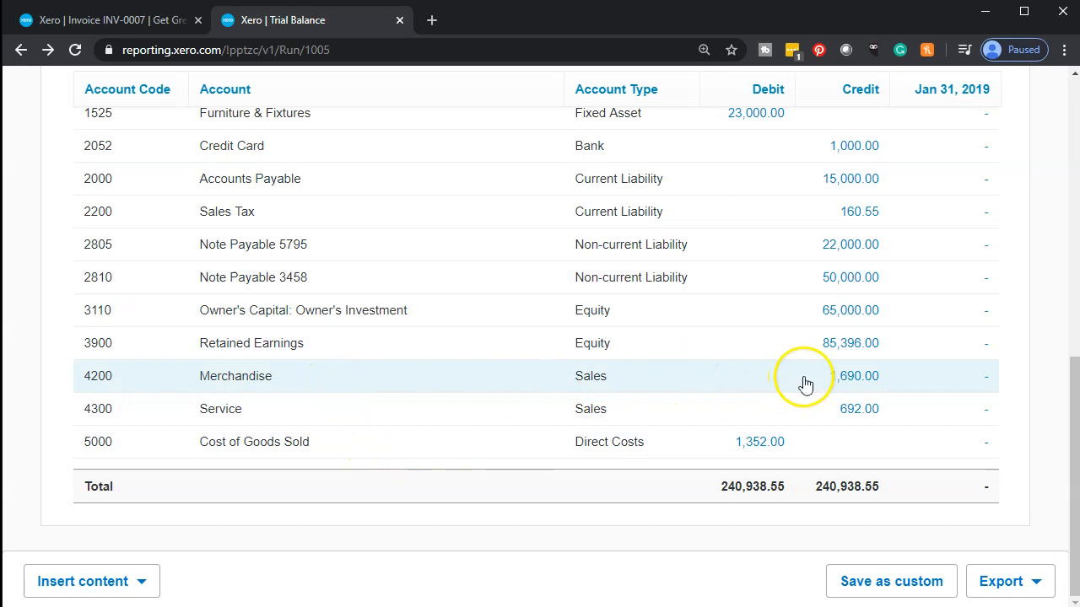
left_click(844, 384)
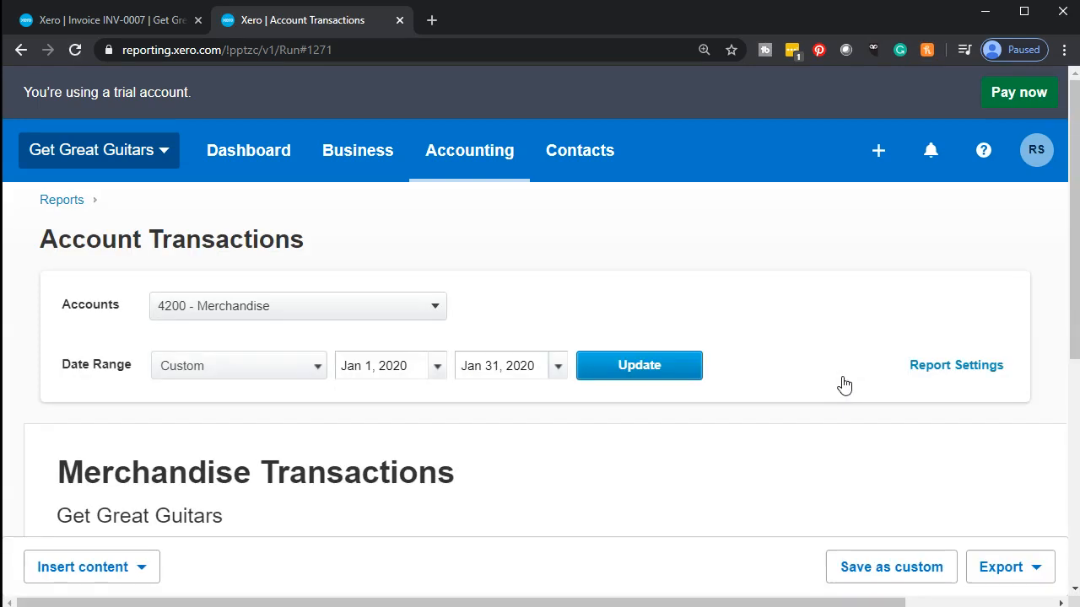
scroll(844, 385, "down", 5)
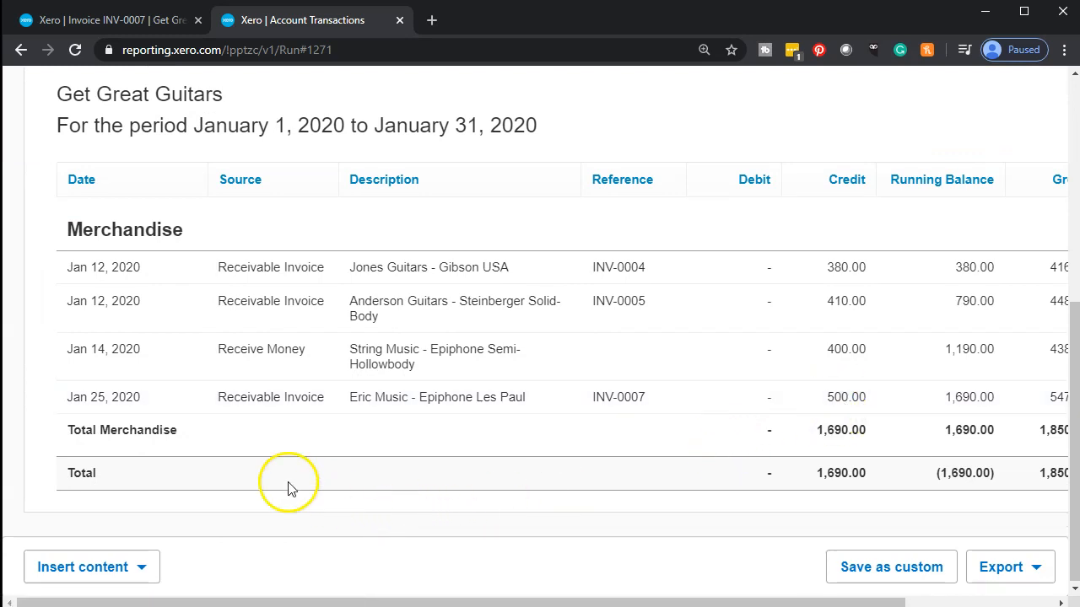
scroll(270, 464, "up", 5)
left_click(22, 52)
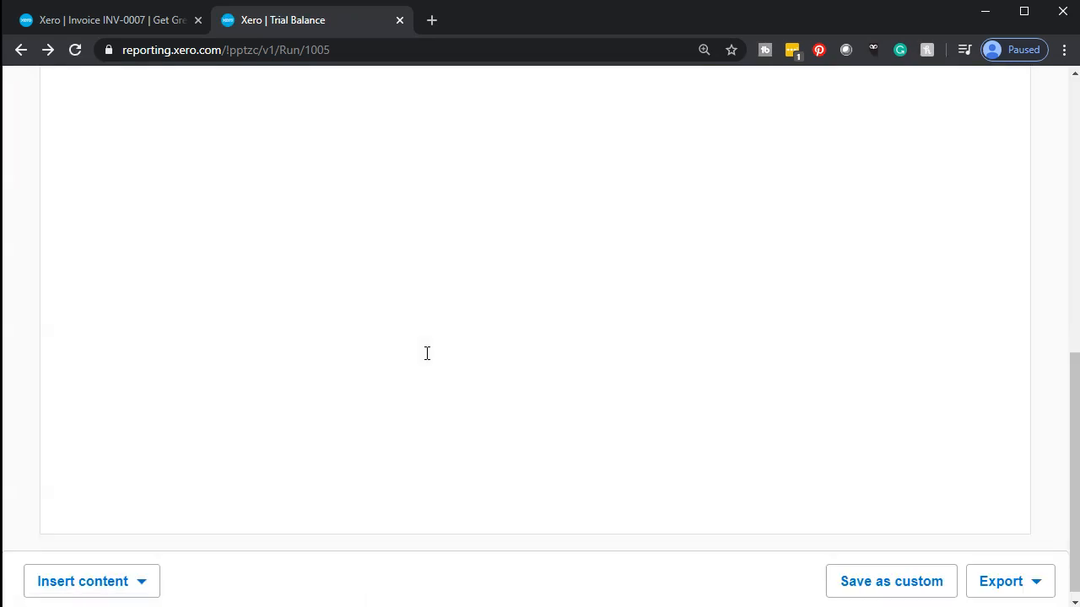
Step: Examine the Inventory Asset transactions for the cost of the guitar sold, and return to the trial balance
scroll(427, 353, "up", 3)
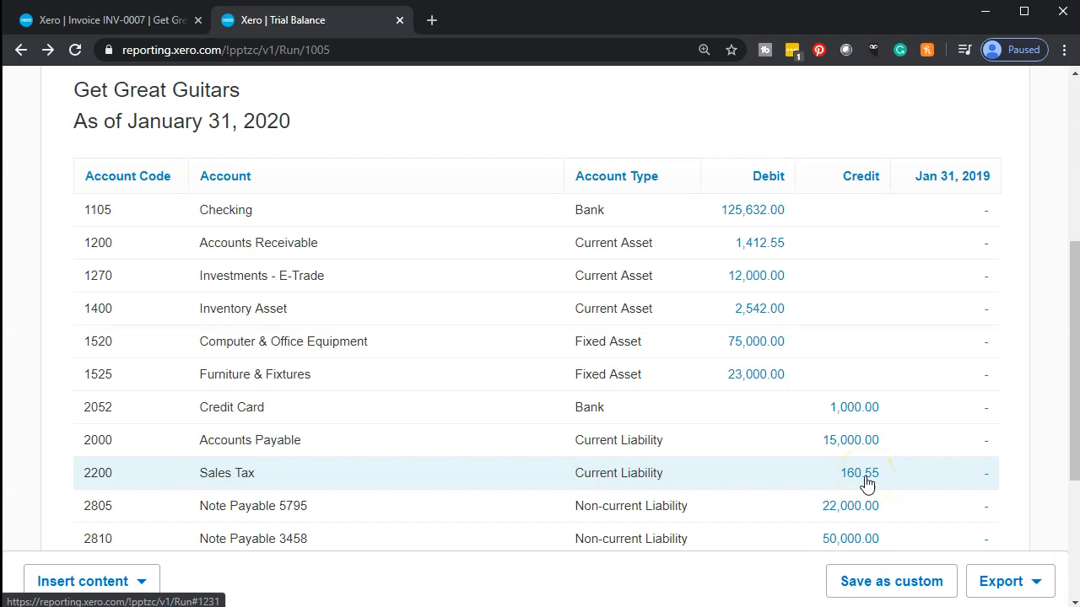
left_click(758, 309)
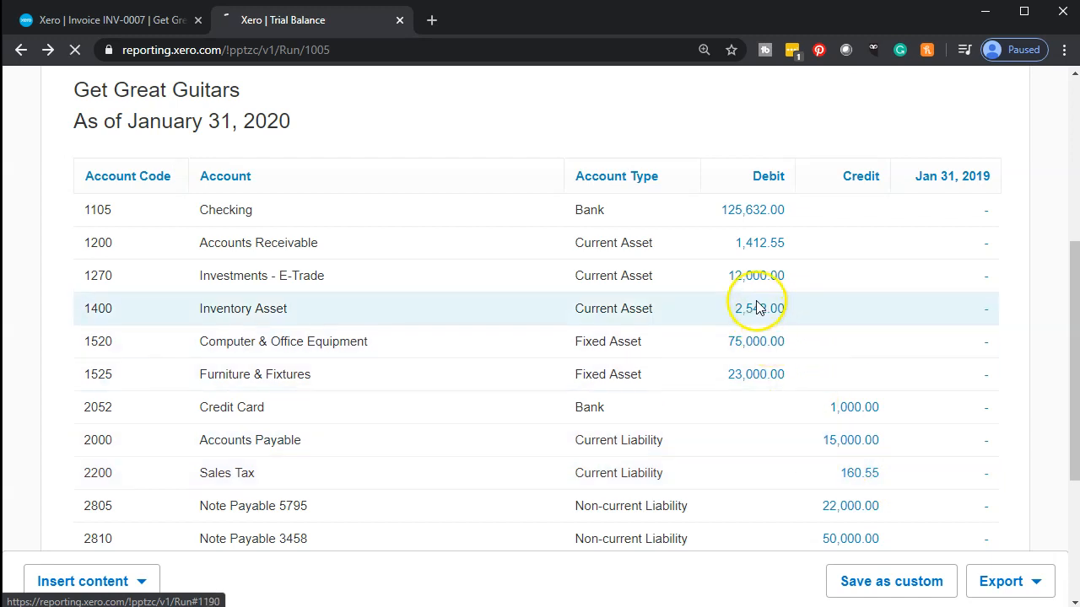
left_click(751, 307)
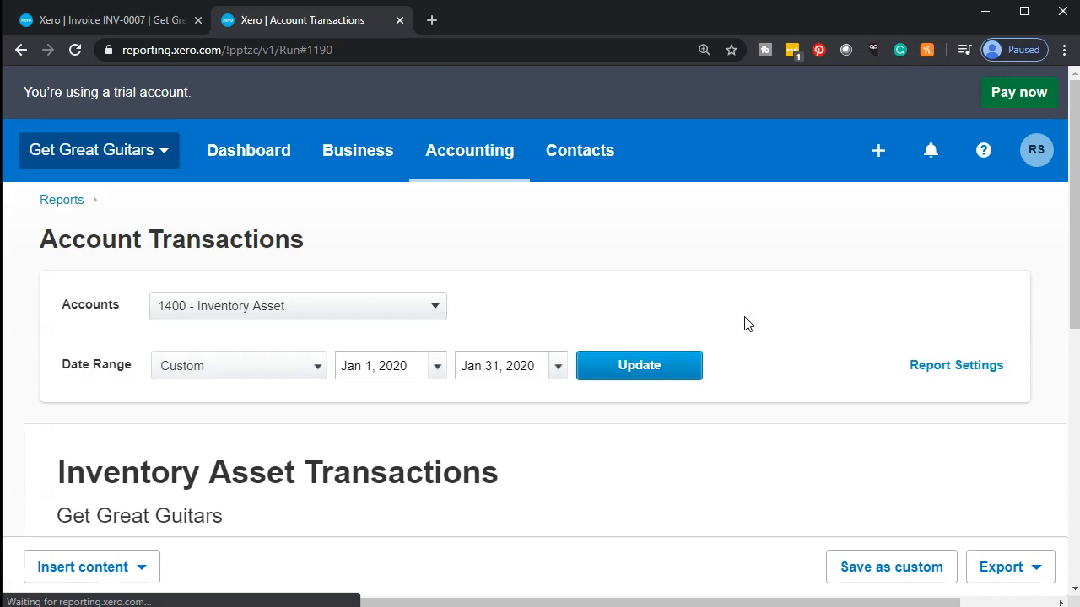
scroll(745, 325, "down", 7)
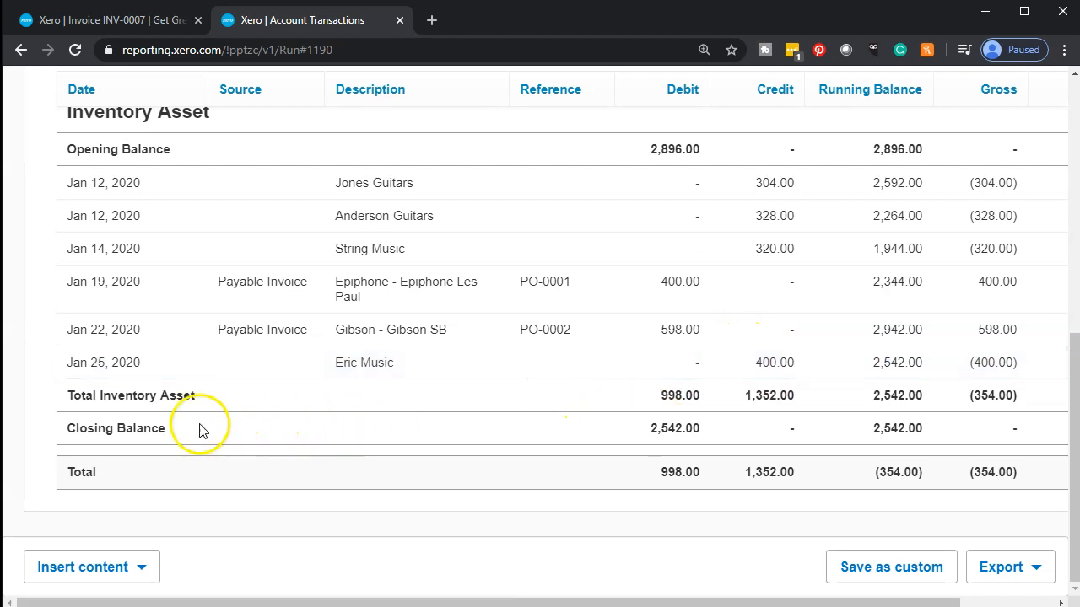
scroll(182, 426, "up", 7)
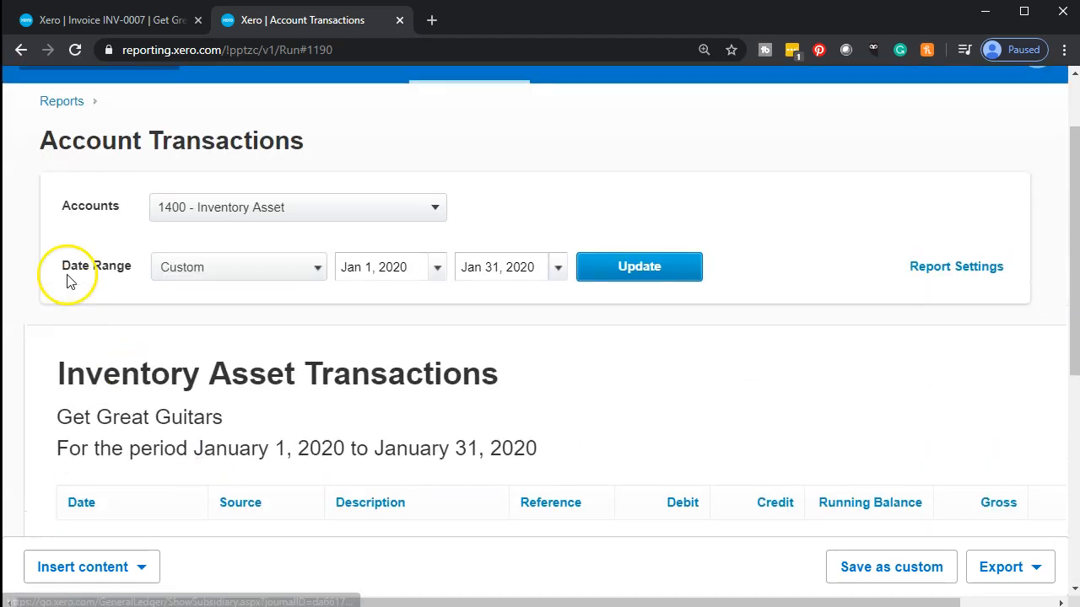
left_click(21, 50)
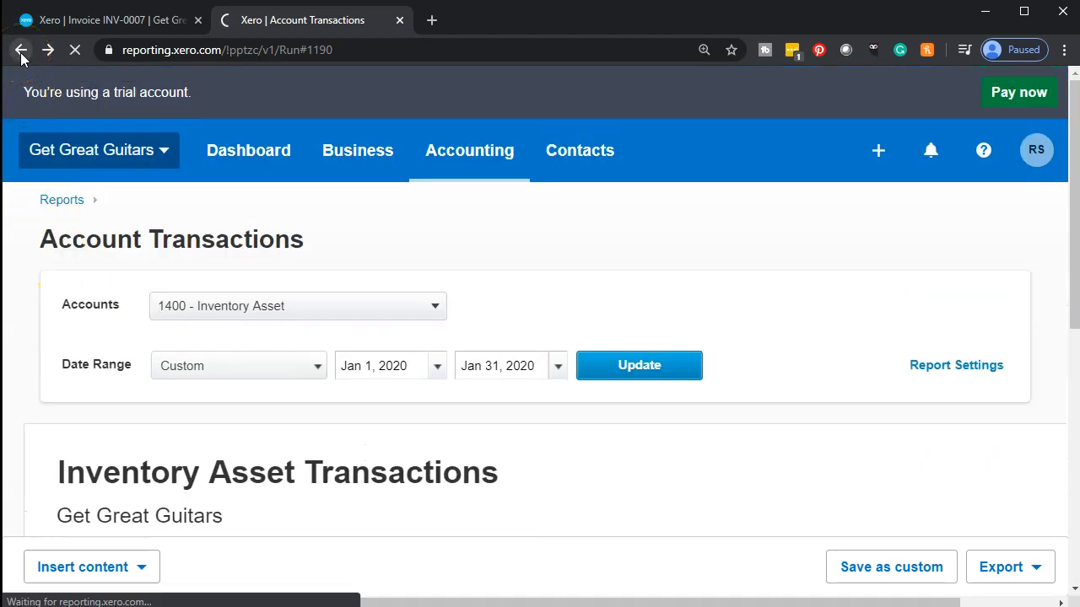
left_click(240, 164)
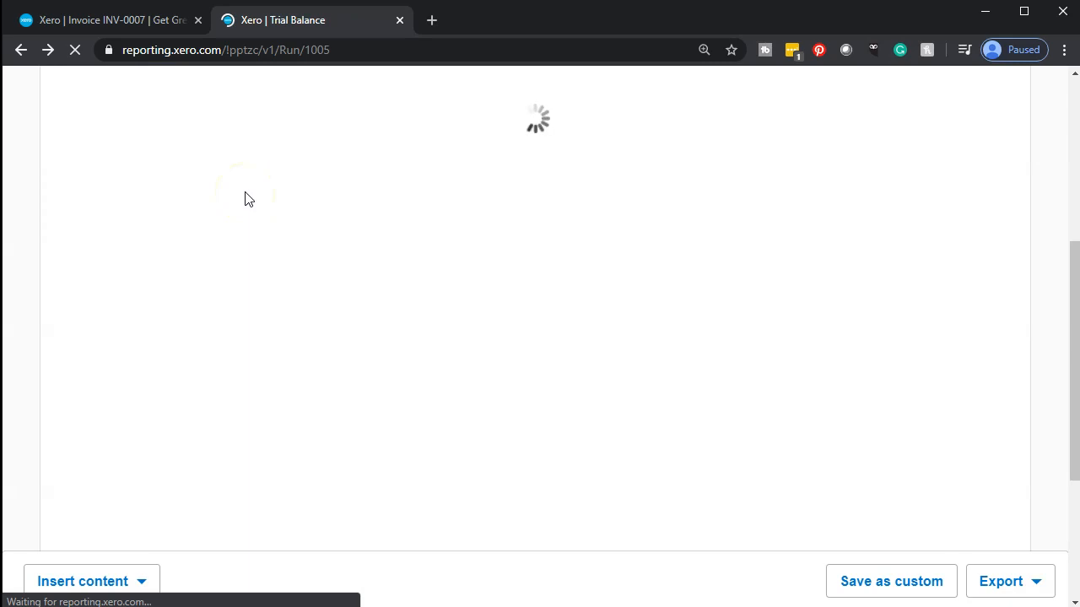
Step: Open the Cost of Goods Sold transactions from the trial balance and check the entry for the new invoice
scroll(247, 199, "down", 3)
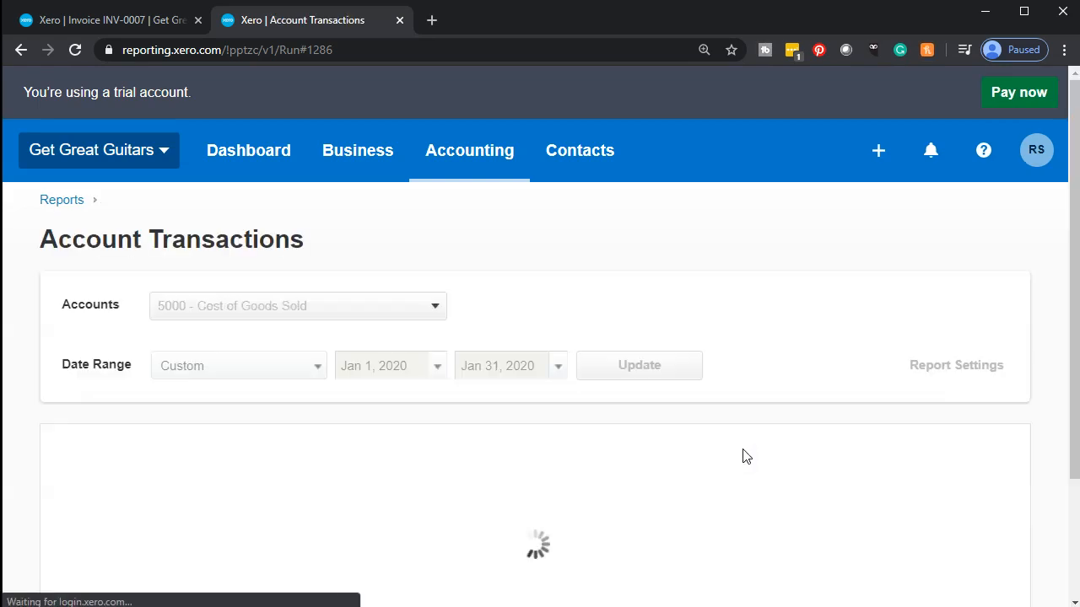
scroll(745, 457, "down", 5)
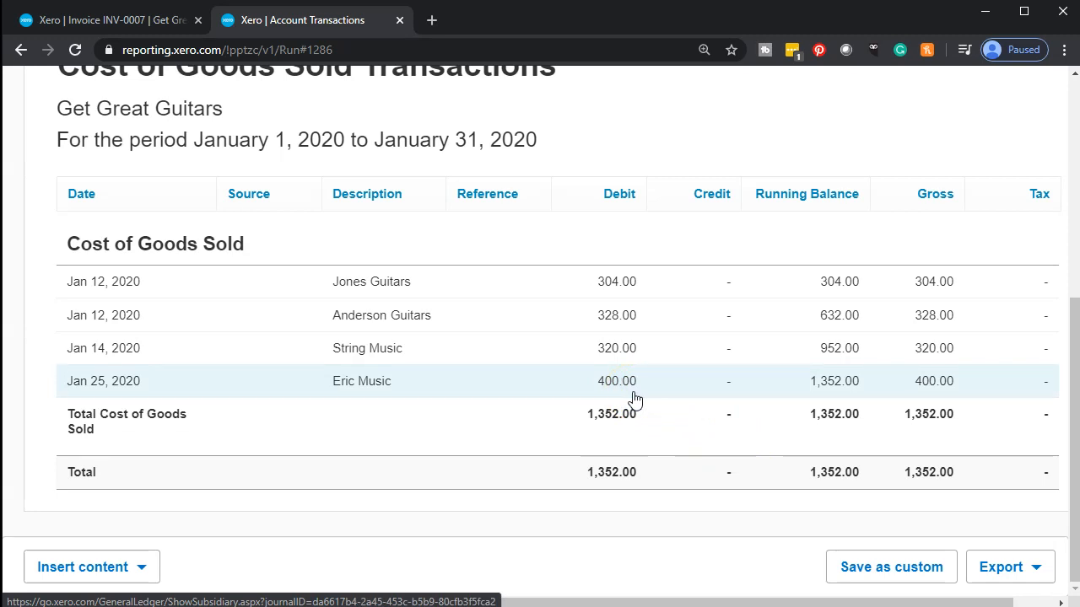
scroll(295, 504, "up", 5)
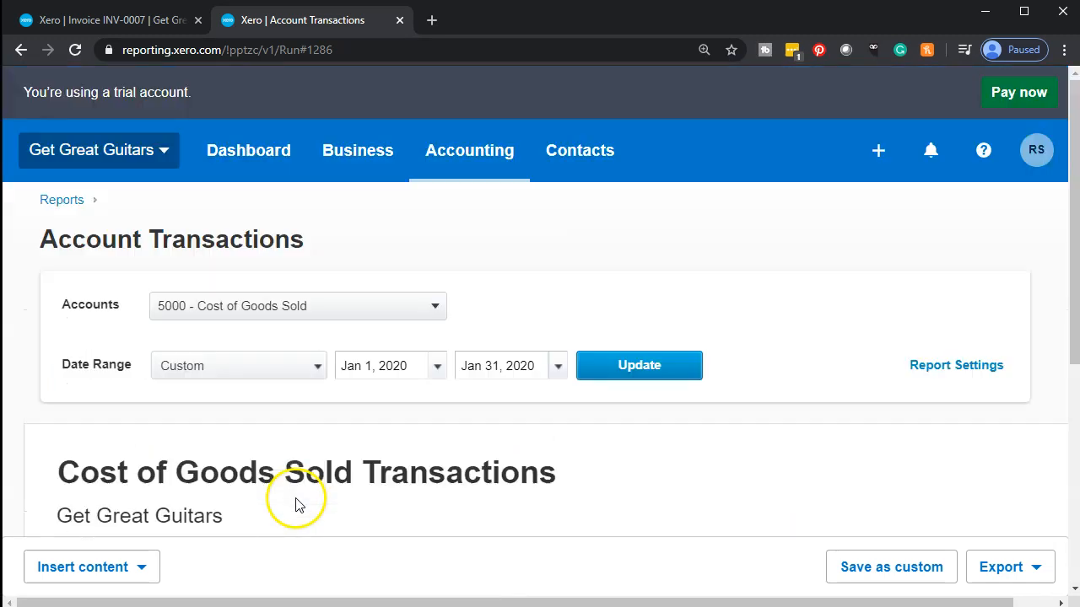